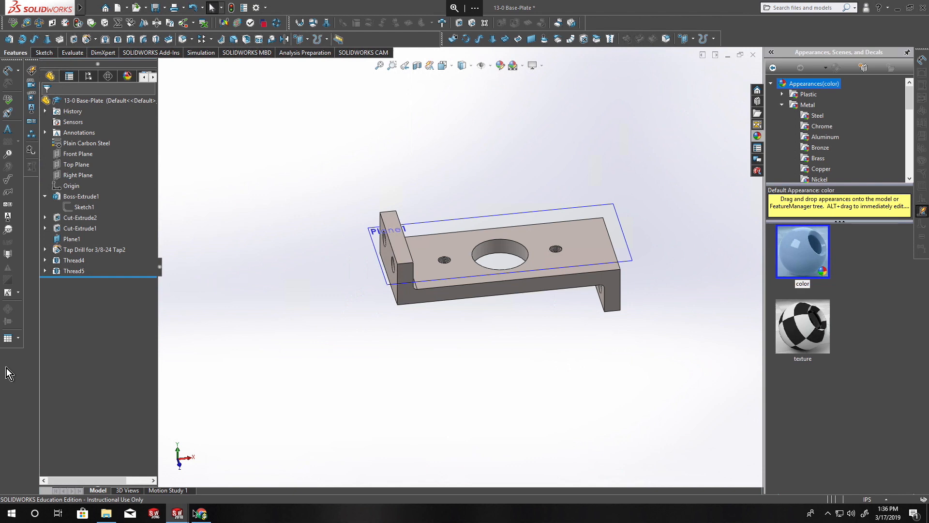
Switch to the 13-0 Bearing part and open Sketch1 of Boss-Extrude2 for editing.
mouse_move(180, 515)
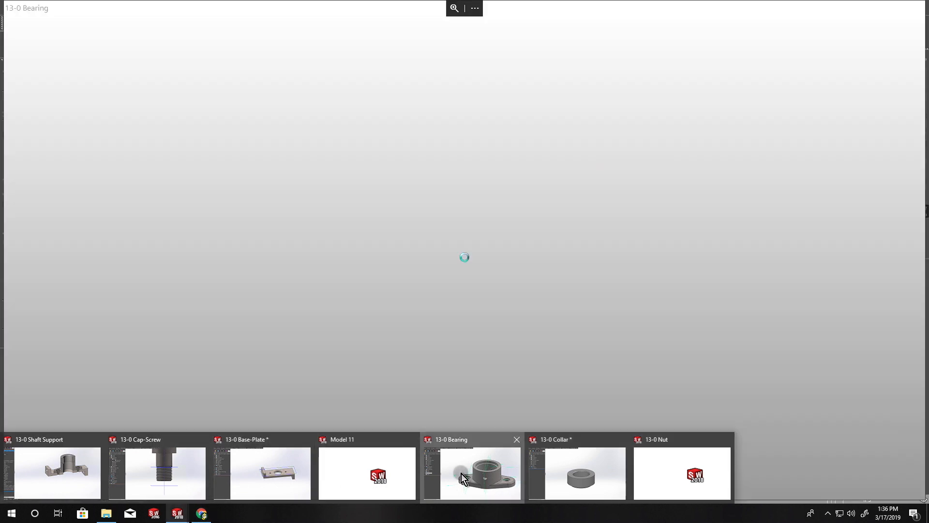
left_click(458, 473)
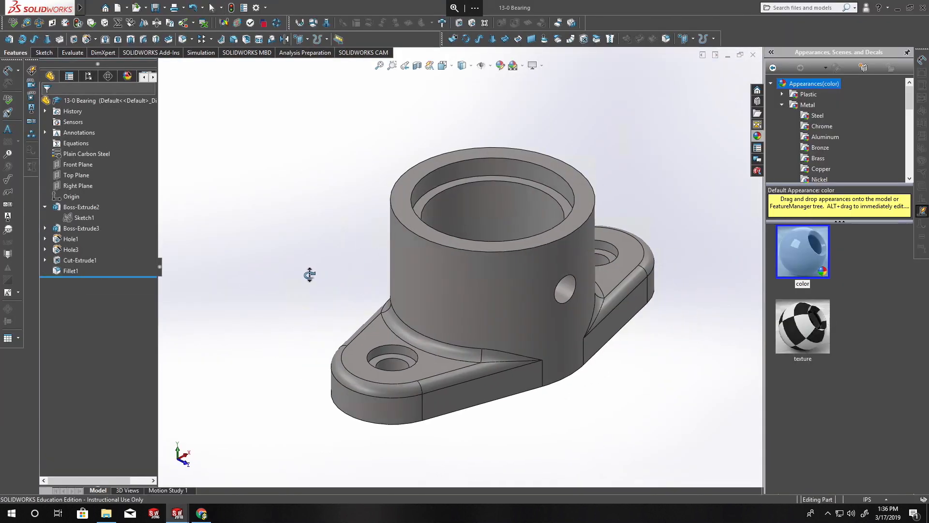
scroll(280, 291, "up", 3)
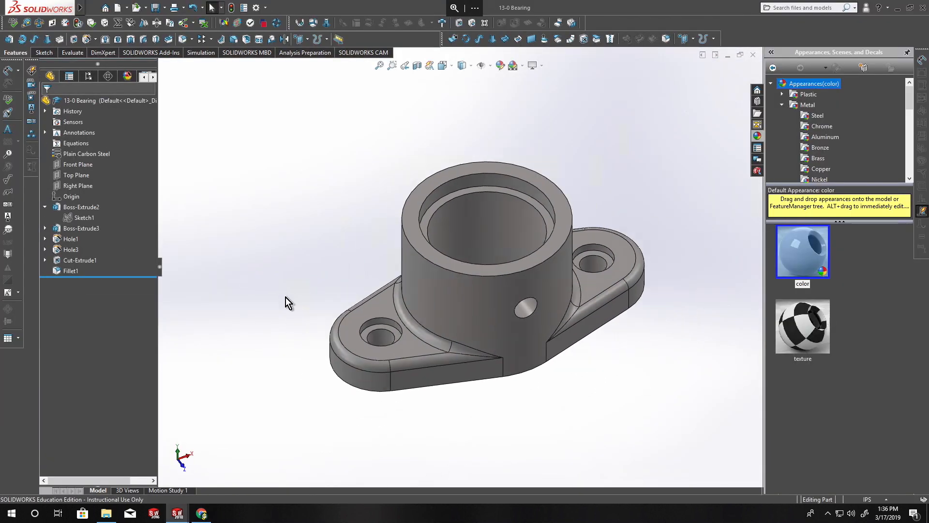
right_click(89, 217)
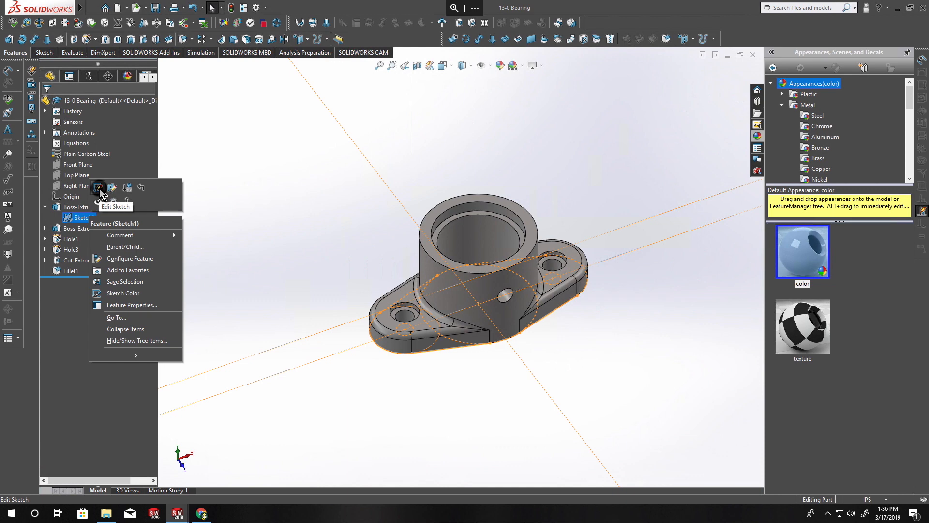
left_click(98, 188)
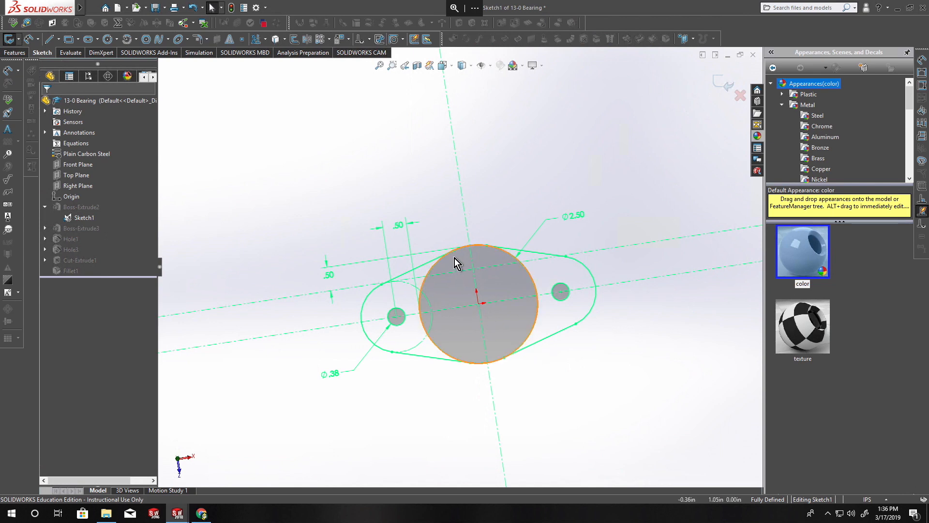
Reposition the large circle's diameter dimension and the vertical 0.50 in offset dimension in the bearing sketch.
left_click_drag(580, 209, 541, 215)
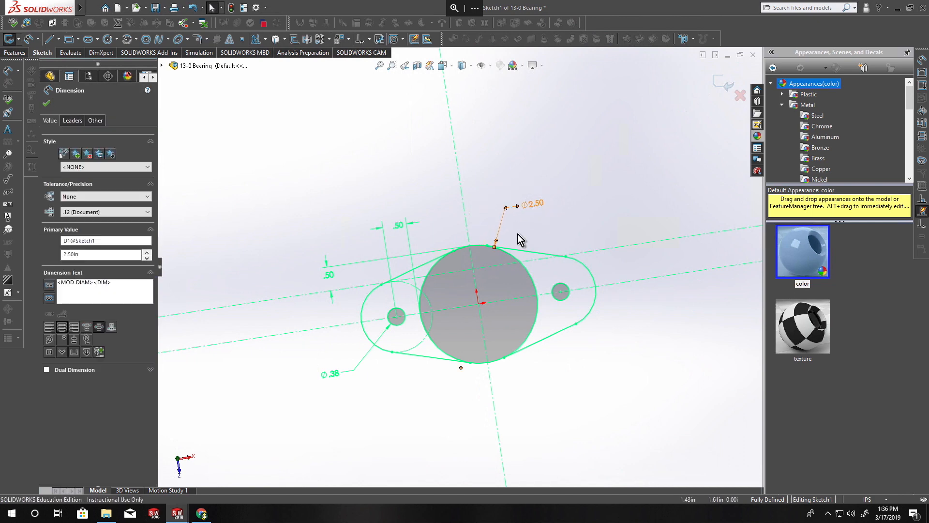
scroll(415, 271, "down", 3)
scroll(415, 283, "up", 1)
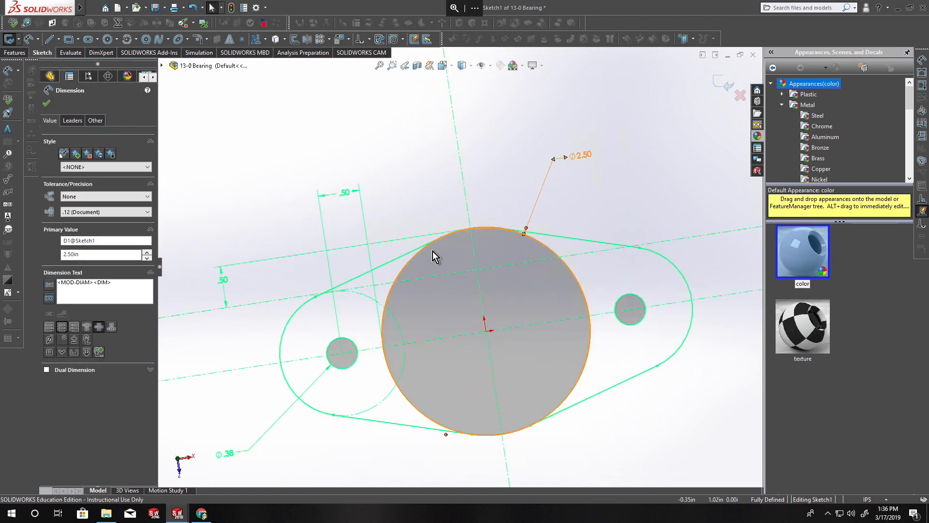
mouse_move(225, 285)
left_mouse_down()
mouse_move(218, 291)
mouse_move(234, 288)
left_mouse_up()
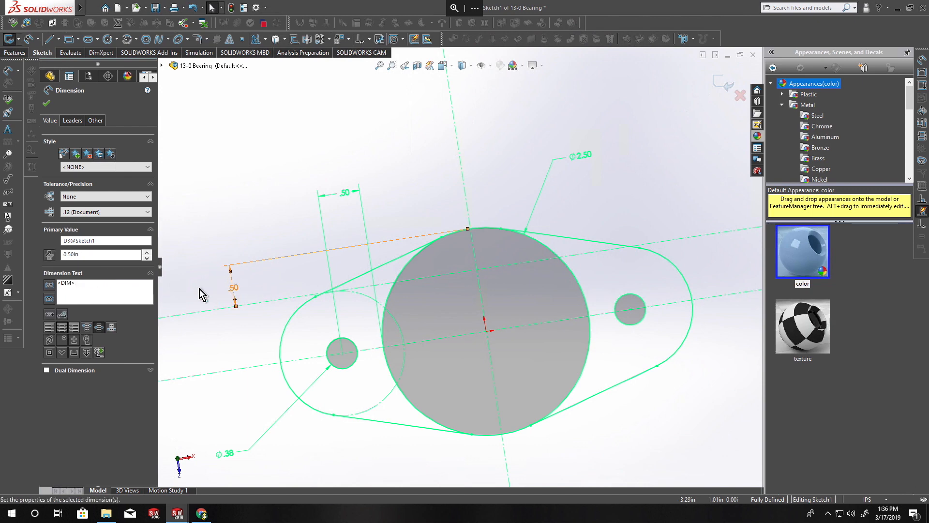
Set the bearing sketch's central circle diameter to 3 in and exit the sketch.
double_click(585, 156)
type("3")
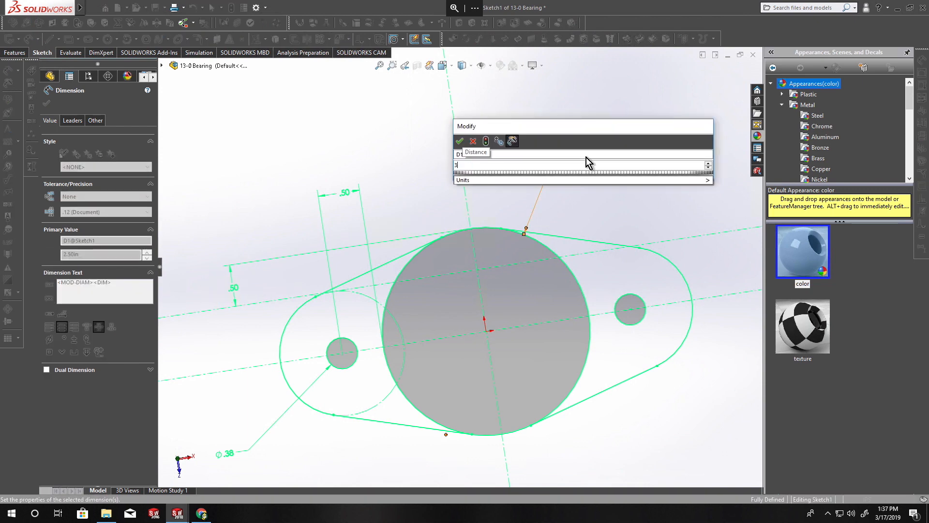
key("Return")
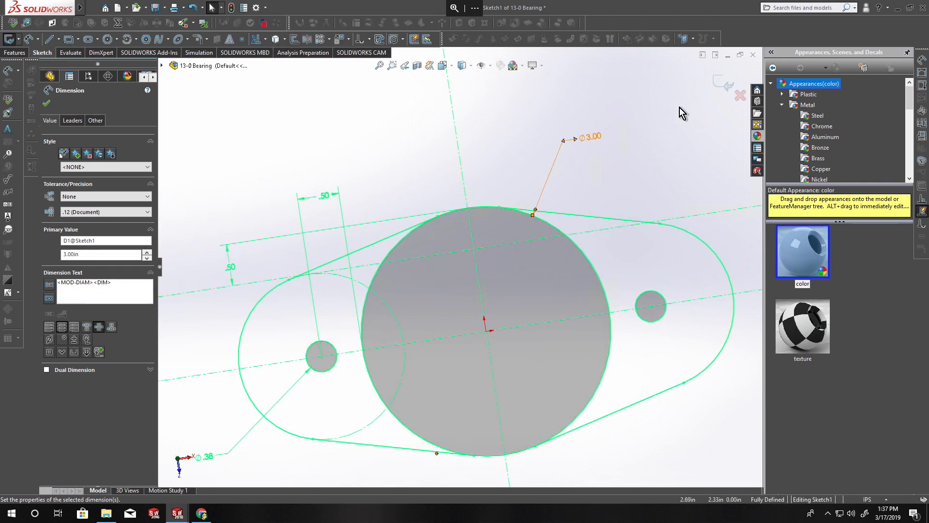
left_click(724, 84)
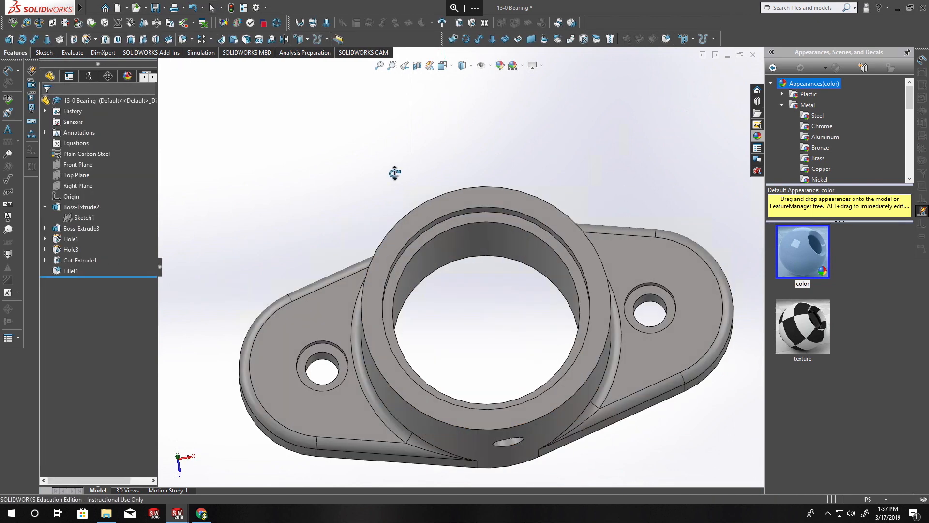
Inspect the resized bearing's main bore and the sketches belonging to its Hole1 feature.
scroll(399, 198, "up", 3)
middle_click_drag(483, 286, 496, 267)
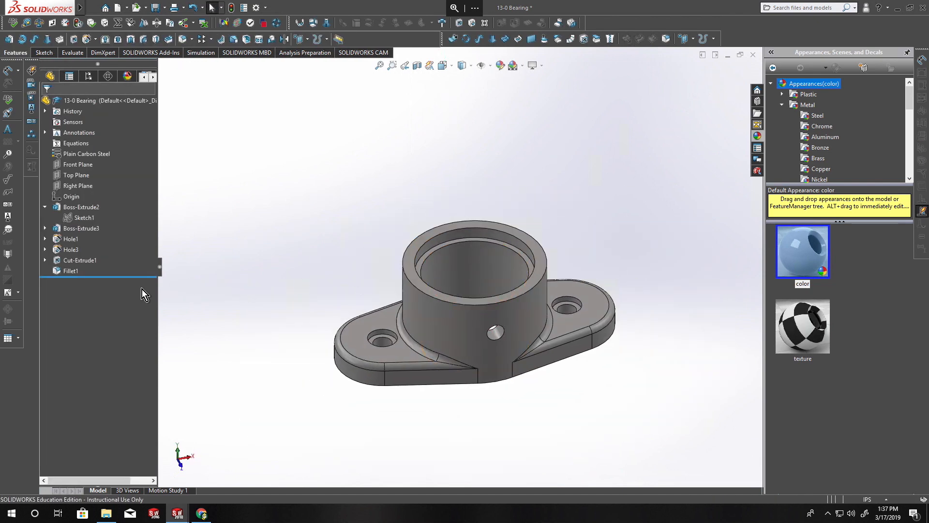
left_click(70, 238)
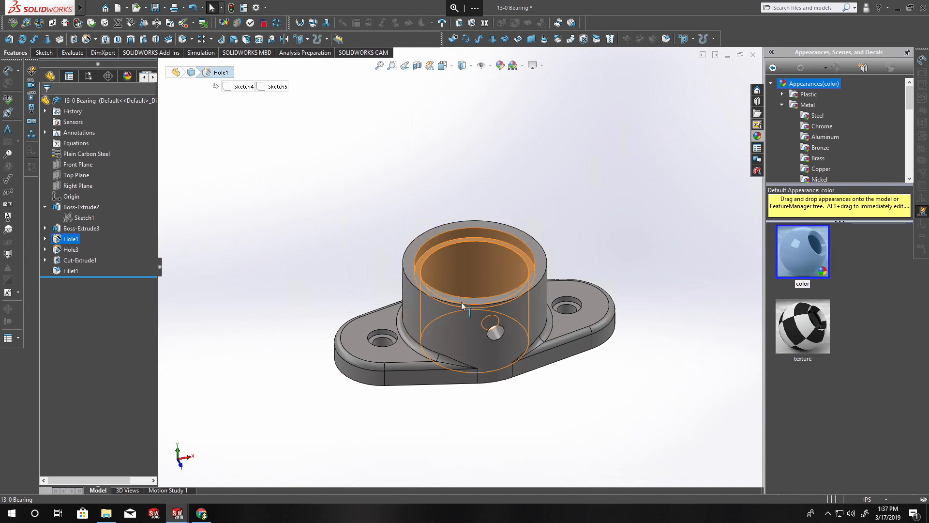
left_click(45, 238)
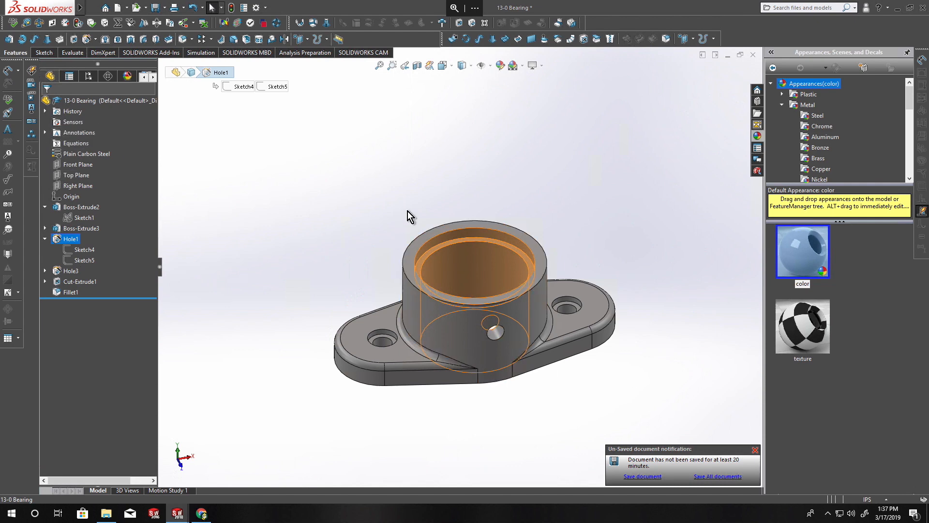
middle_click_drag(474, 282, 464, 389)
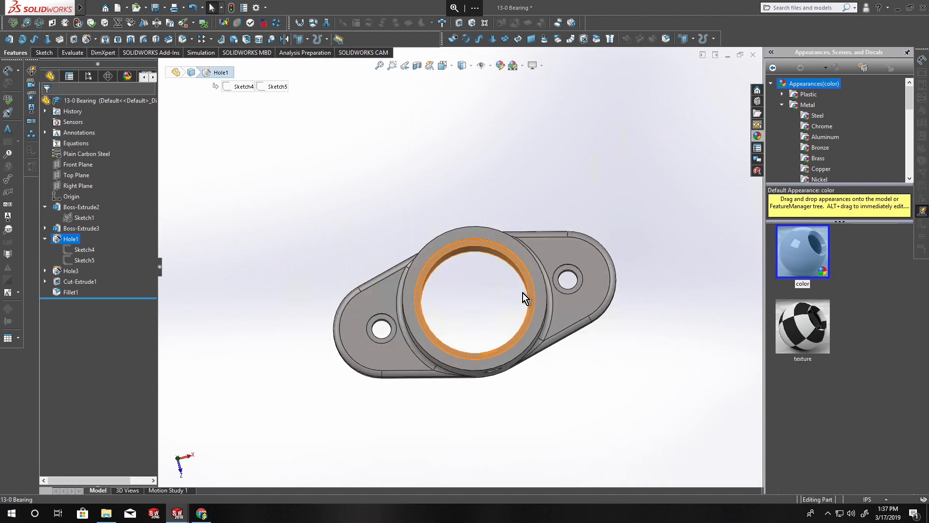
Switch to the 13-0 Base-Plate part and open Sketch1 of Boss-Extrude1 for editing.
mouse_move(177, 513)
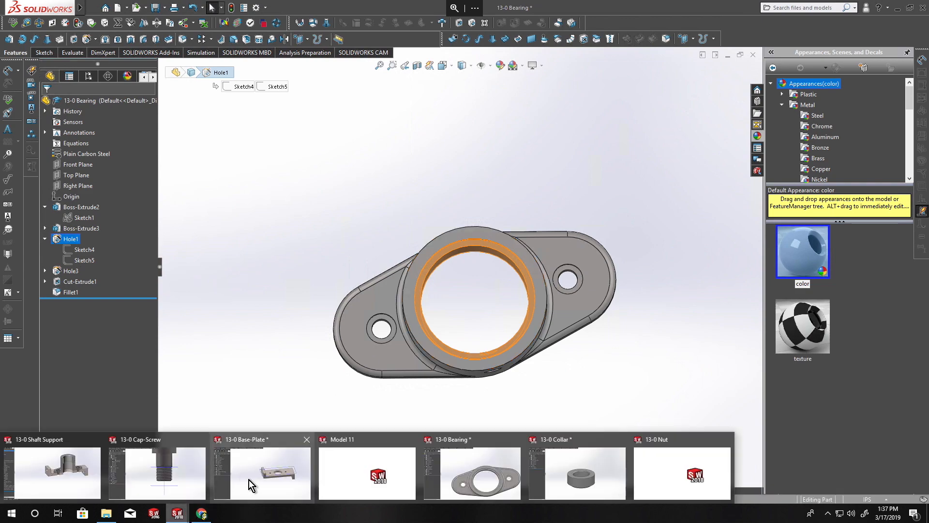
left_click(285, 469)
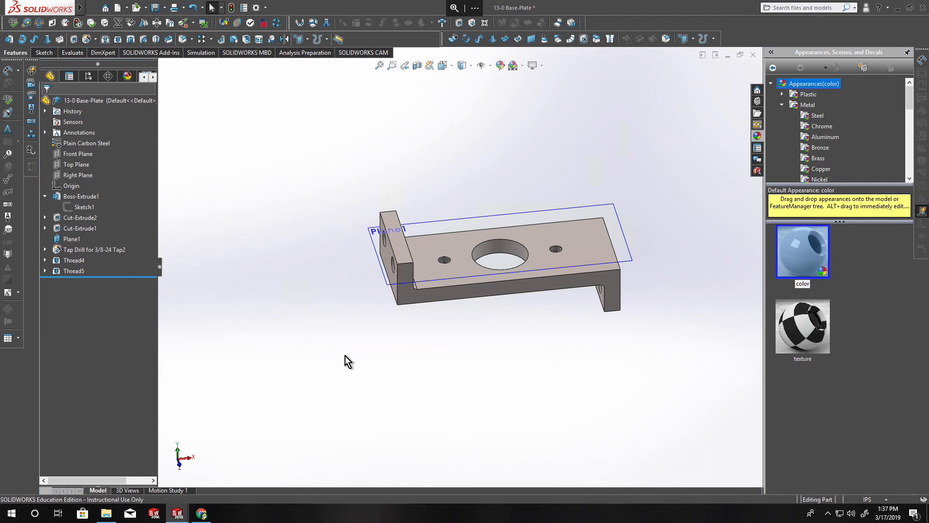
middle_click_drag(484, 282, 421, 290)
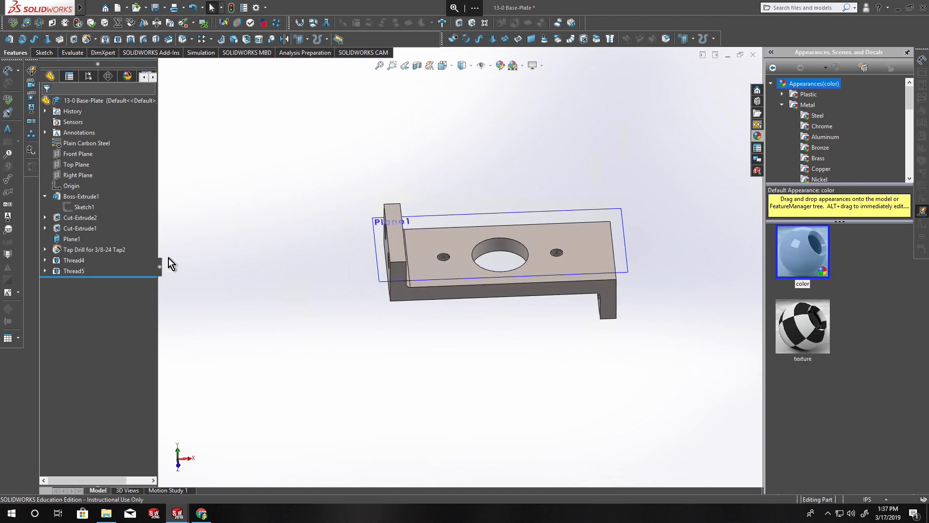
left_click(78, 207)
right_click(80, 207)
left_click(141, 187)
scroll(518, 203, "down", 5)
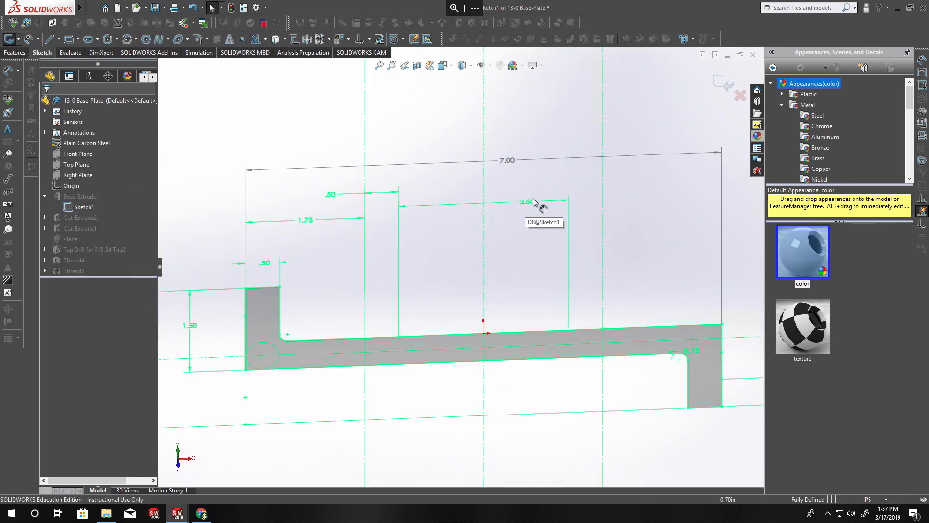
Set the central horizontal dimension between the inner reference points of the base plate profile to 3 in and exit the sketch.
mouse_move(527, 203)
left_mouse_down()
mouse_move(517, 212)
mouse_move(527, 208)
left_mouse_up()
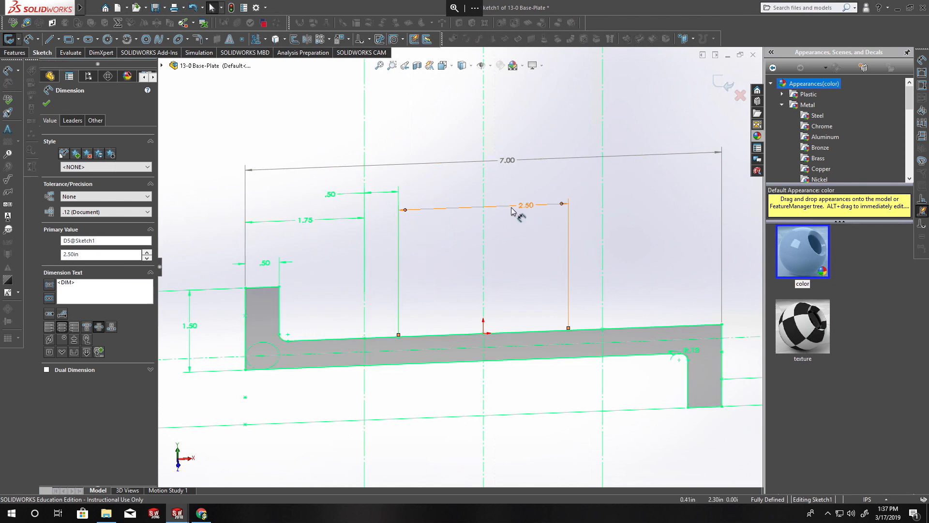
double_click(527, 205)
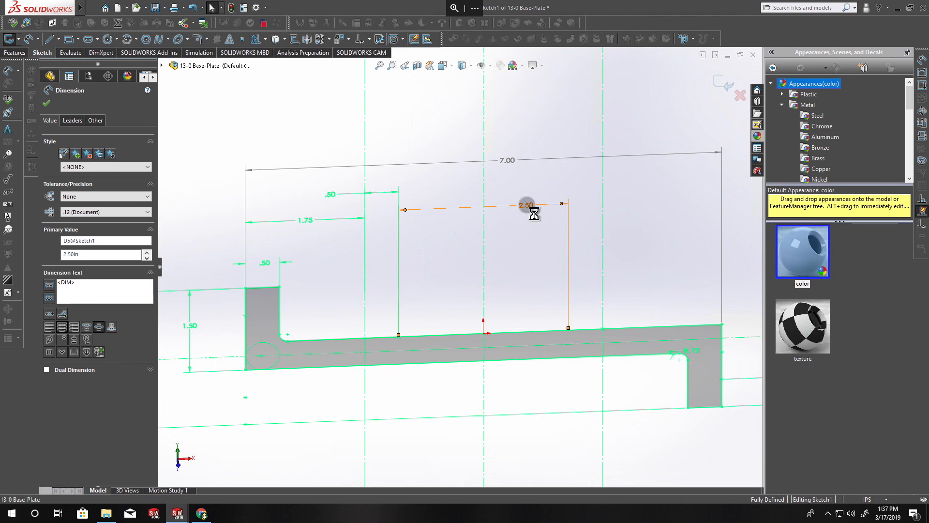
type("3")
key("Return")
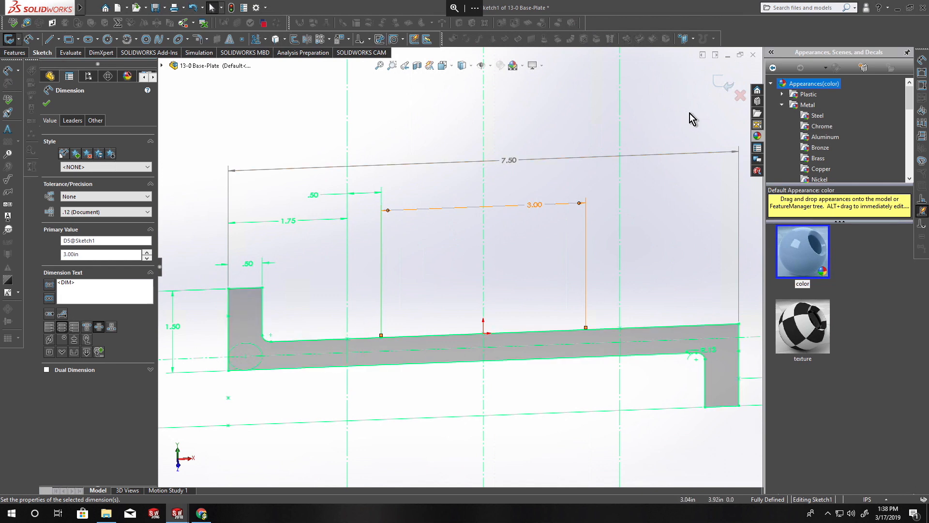
left_click(721, 81)
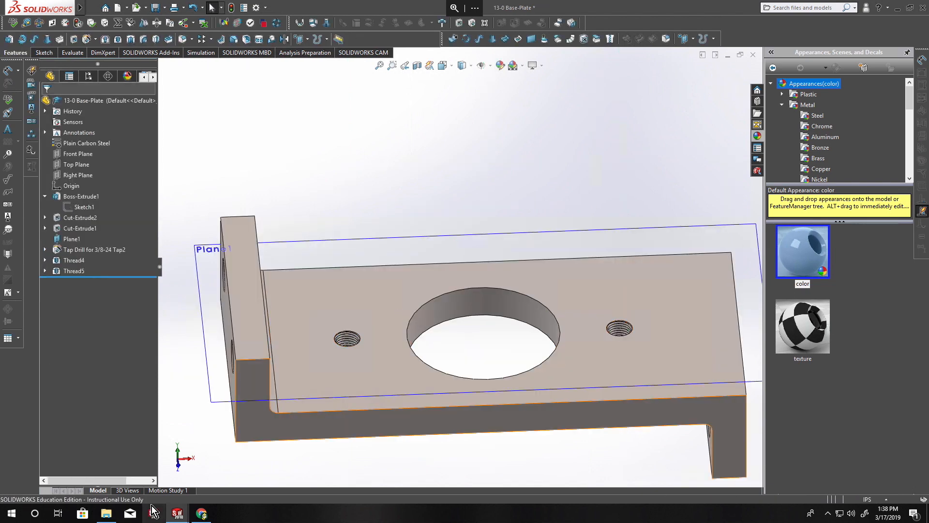
Switch to the 13-0 Shaft Support assembly, rebuild it with the changed parts and inspect the sectioned fit.
mouse_move(177, 513)
left_click(83, 481)
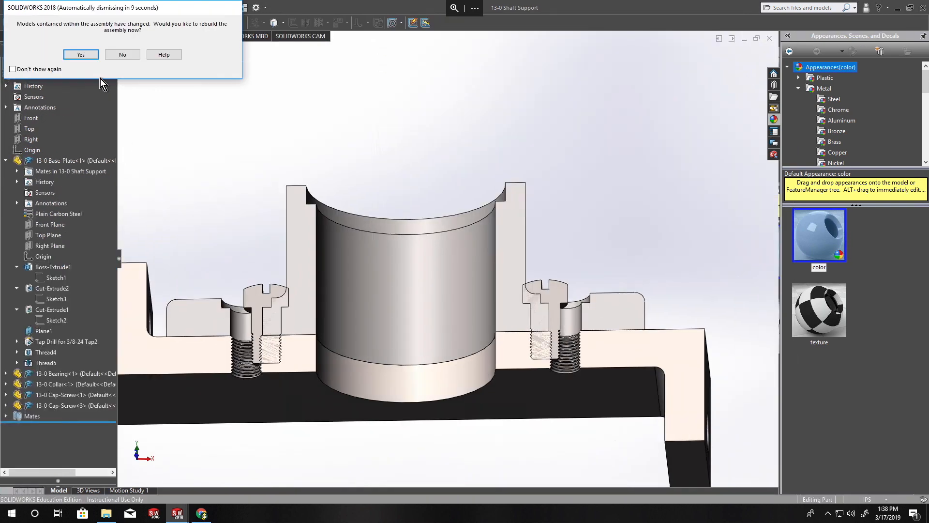
left_click(80, 54)
middle_click_drag(264, 133, 303, 293)
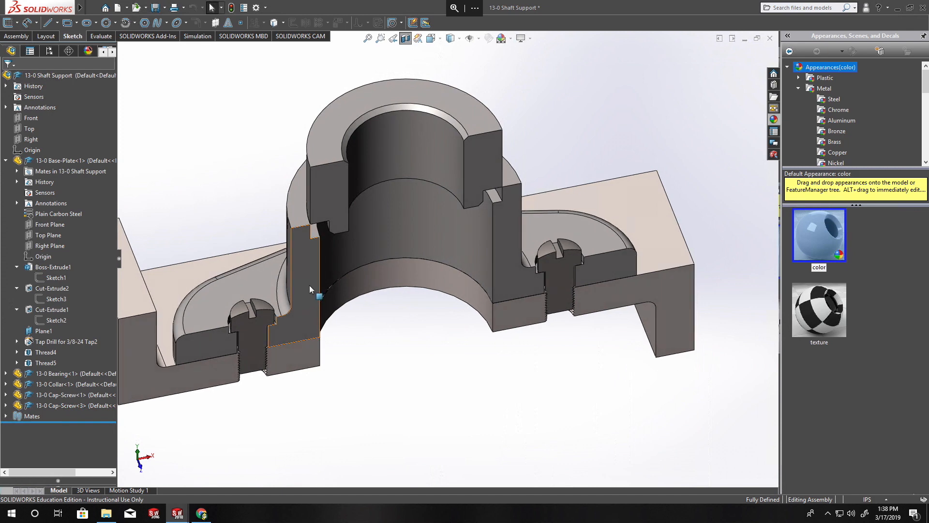
scroll(305, 290, "up", 3)
scroll(271, 312, "down", 5)
scroll(209, 237, "up", 3)
middle_click_drag(209, 237, 353, 313)
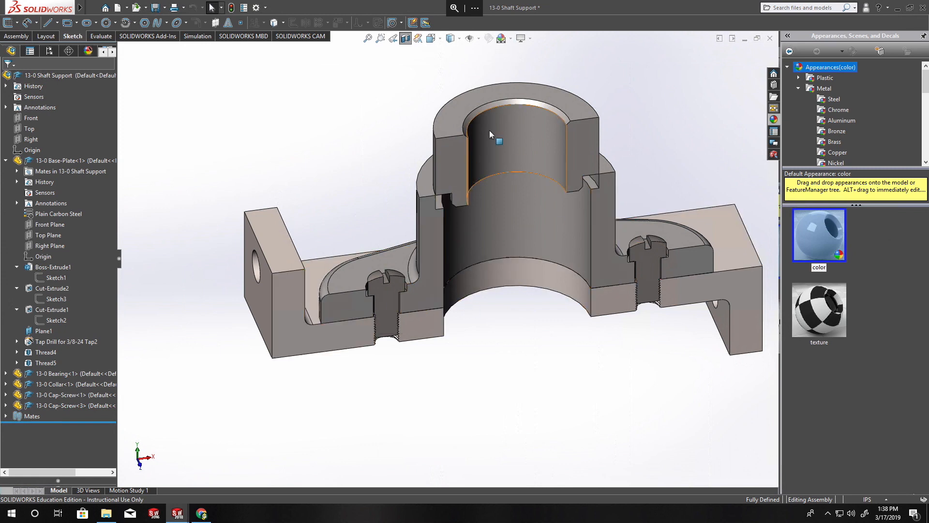
Open the 13-0 Collar part from the assembly and edit its Revolve1 profile, Sketch1.
right_click(79, 384)
left_click(88, 211)
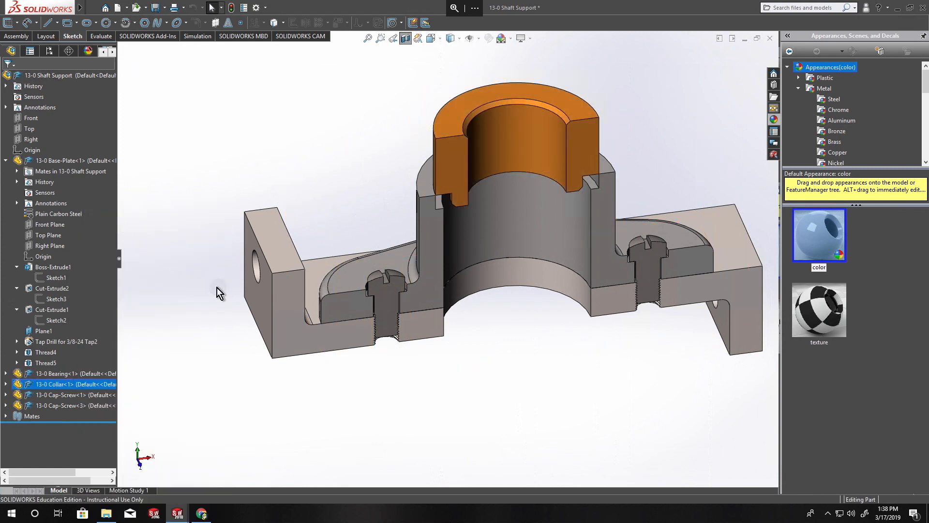
right_click(76, 219)
left_click(86, 190)
Set the collar profile's outer diameter to 3 in and exit the sketch.
double_click(452, 236)
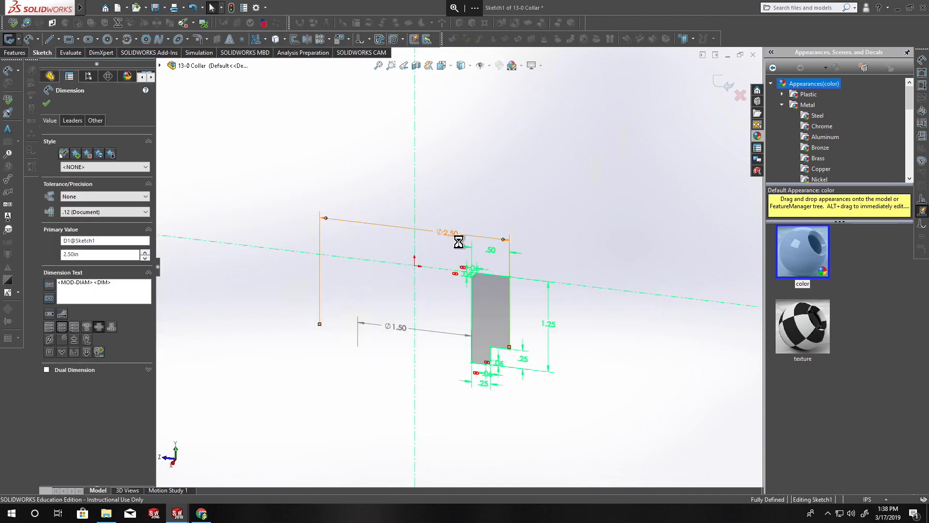
type("3")
key("Return")
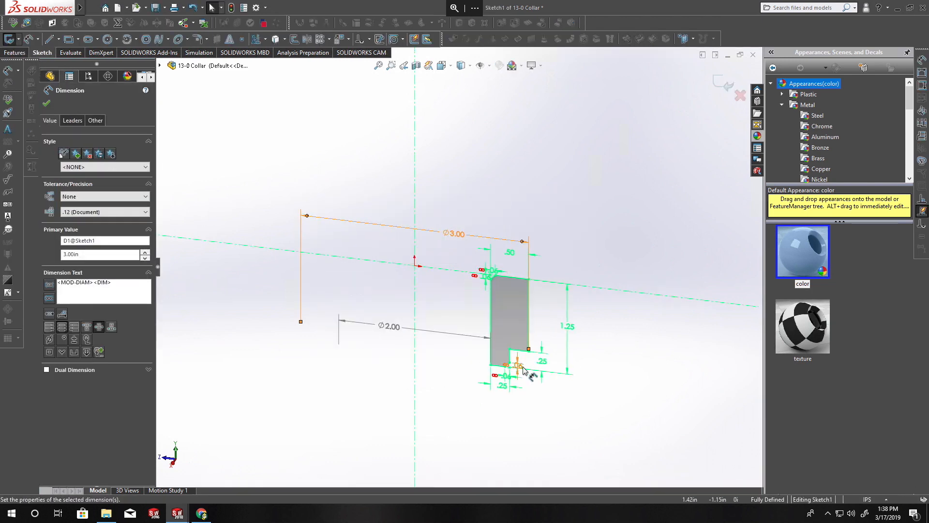
scroll(513, 387, "down", 2)
scroll(489, 323, "up", 2)
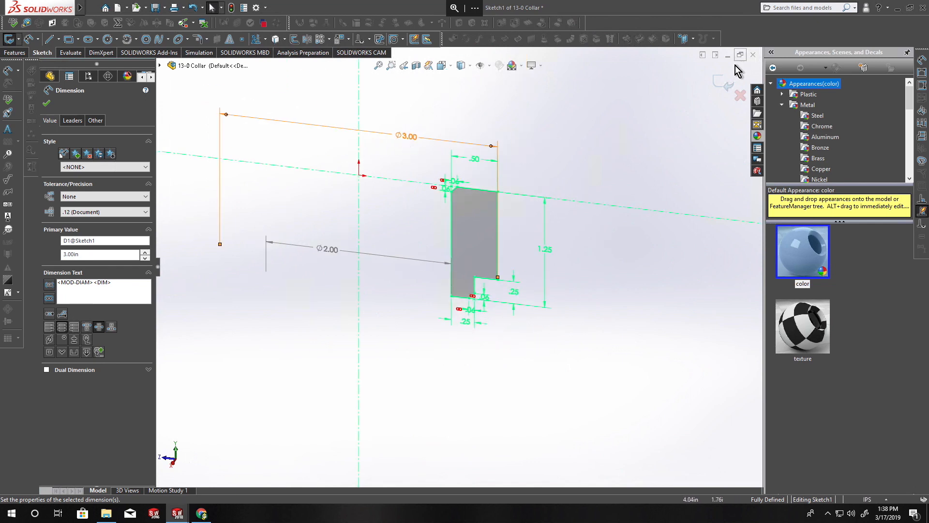
left_click(724, 84)
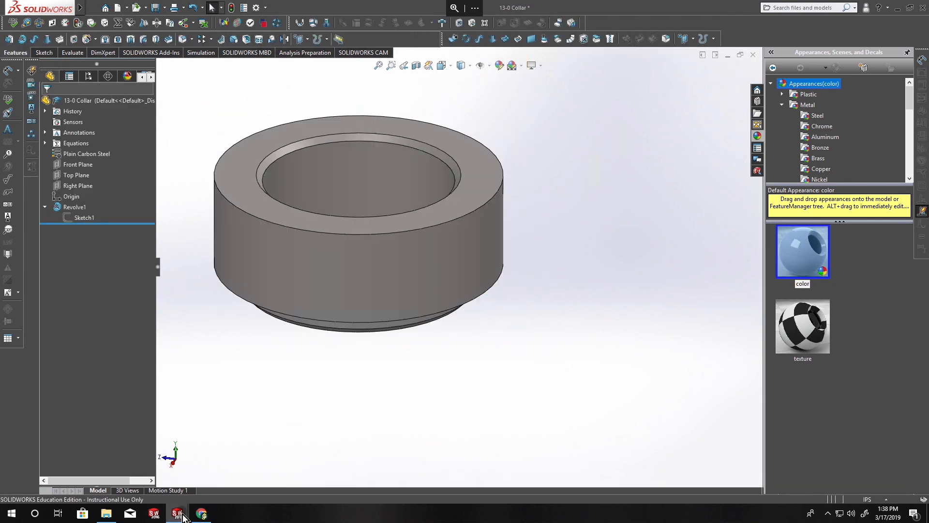
Return to the 13-0 Shaft Support assembly and rebuild it with the resized collar.
mouse_move(178, 513)
left_click(54, 466)
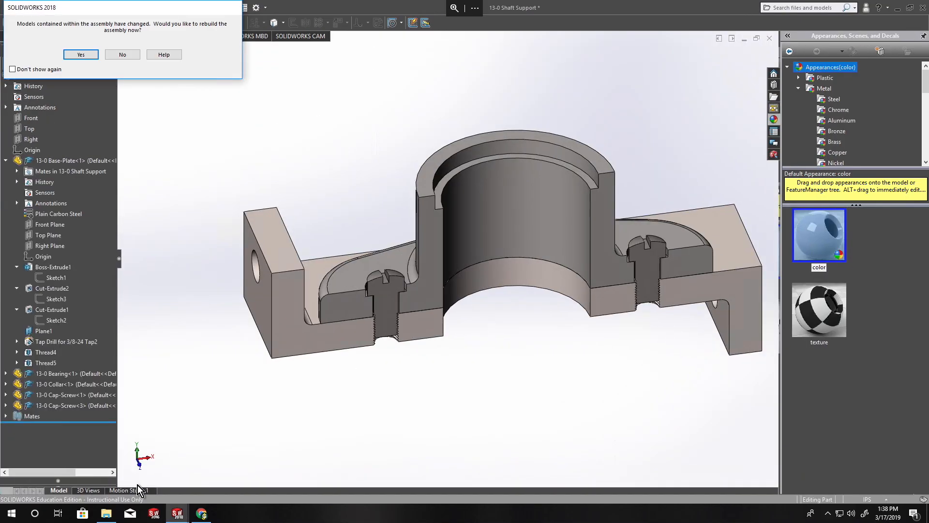
left_click(81, 55)
middle_click_drag(230, 309, 412, 347)
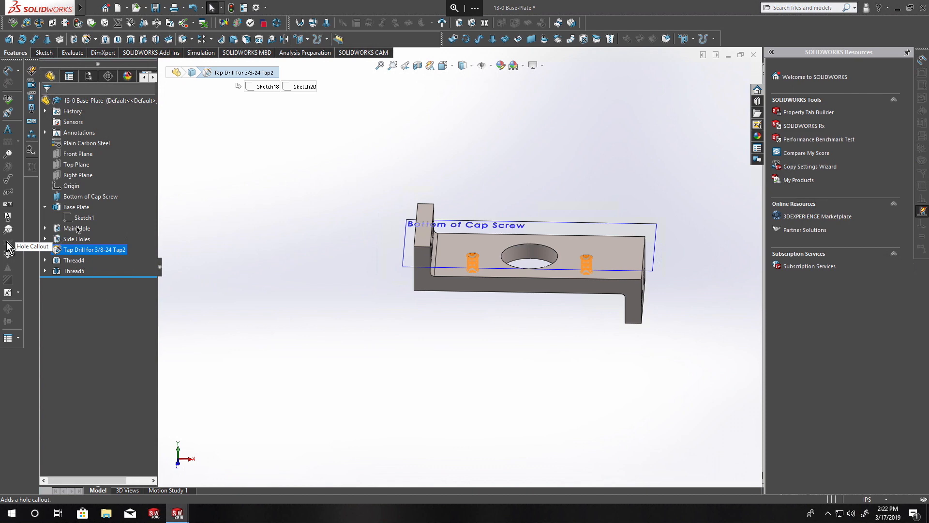
Collapse the Base Plate feature of the 13-0 Base-Plate part and highlight the Main Hole feature.
left_click(45, 207)
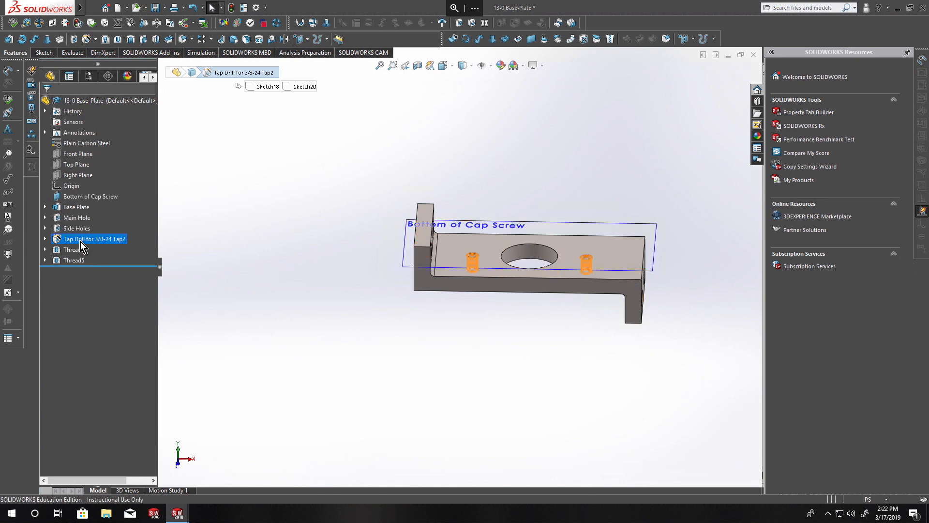
left_click(65, 219)
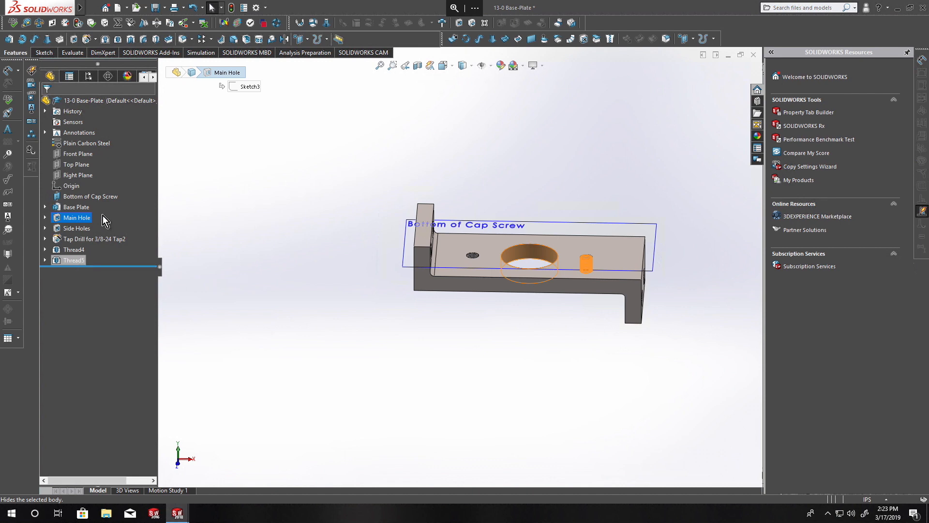
Highlight the Base Plate and Side Holes features on the model to see which geometry each one names.
left_click(67, 208)
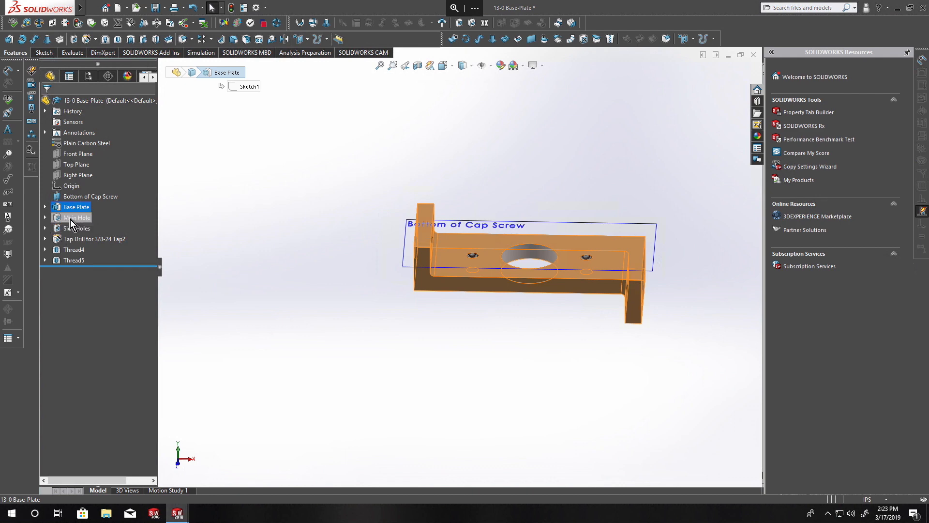
left_click(80, 228)
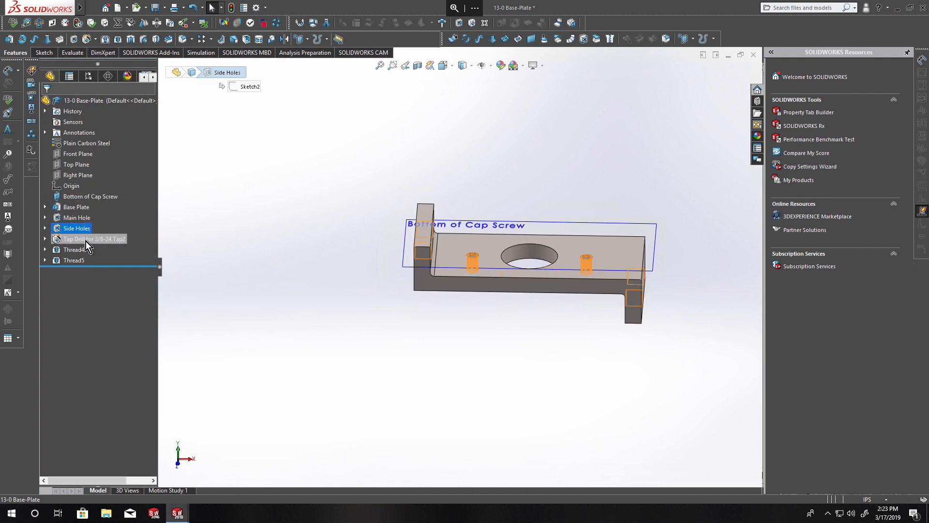
Group Tap Drill for 3/8-24 Tap2, Thread4 and Thread5 in a new feature folder named Threaded Holes.
left_click(89, 240)
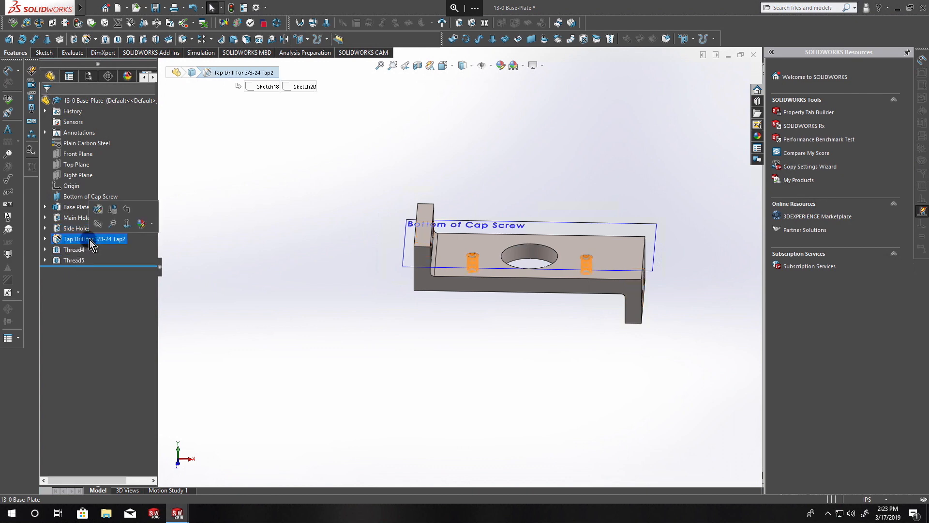
left_click(73, 260, "shift")
right_click(75, 260)
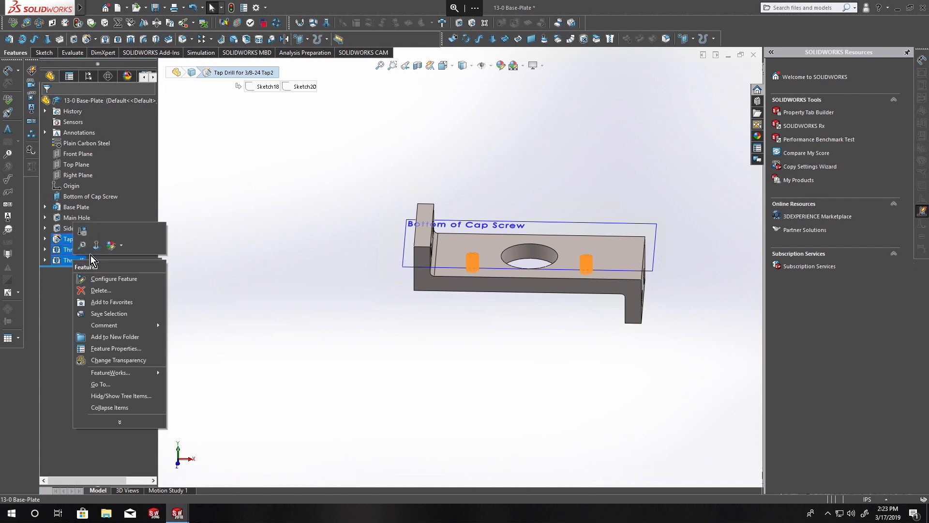
left_click(60, 241)
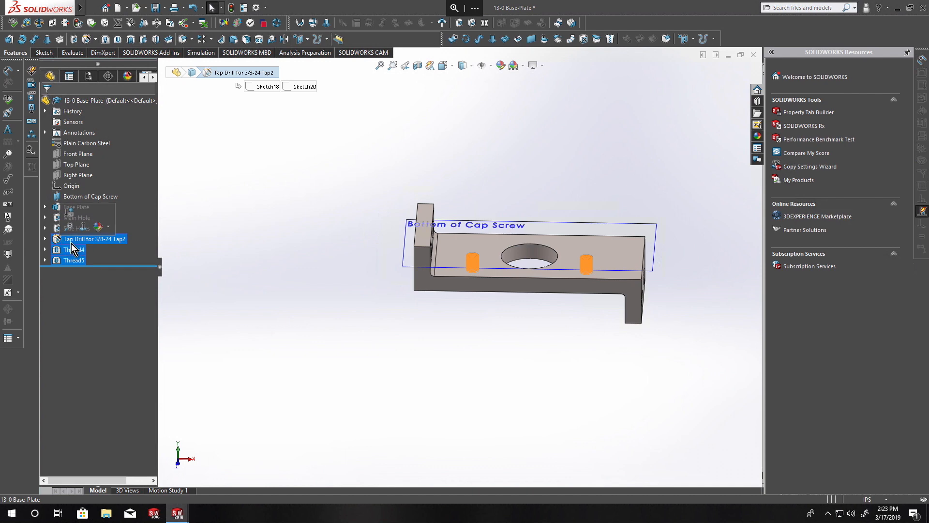
right_click(70, 260)
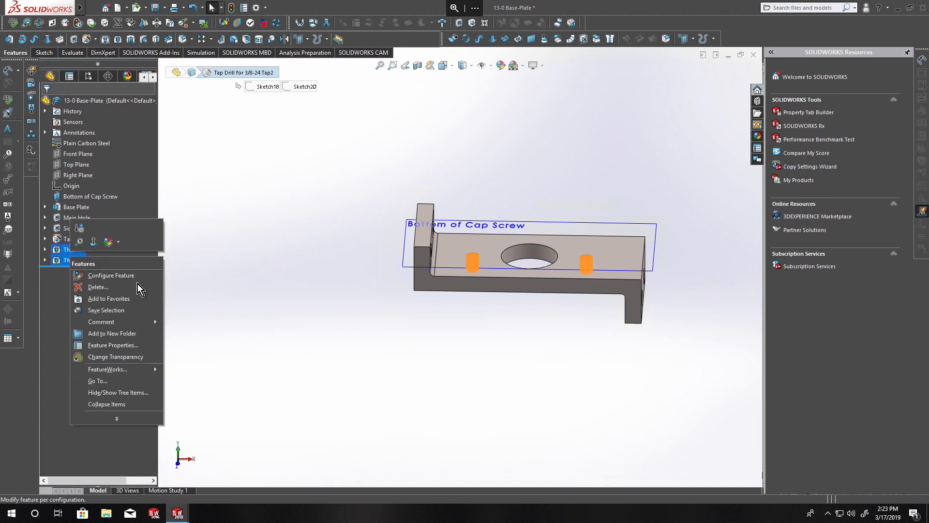
left_click(134, 335)
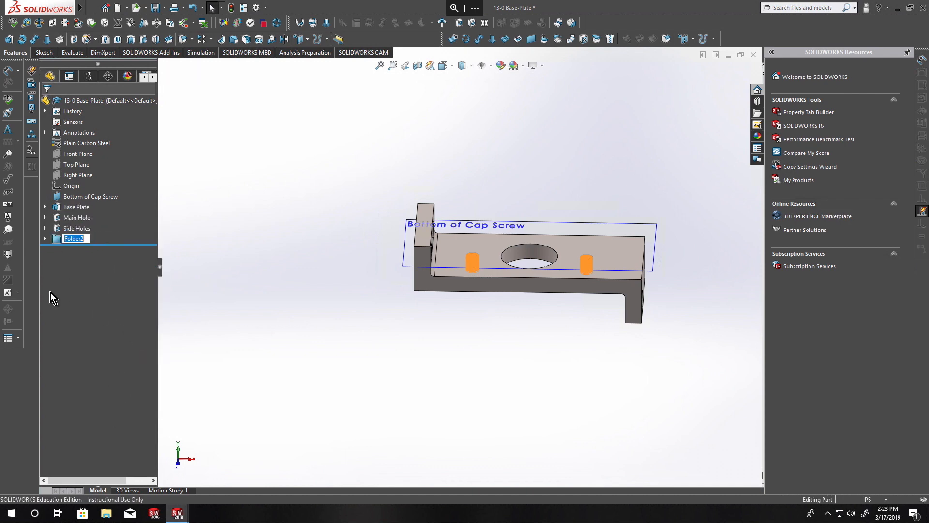
type("Threaded Hole")
key("Return")
left_click(376, 283)
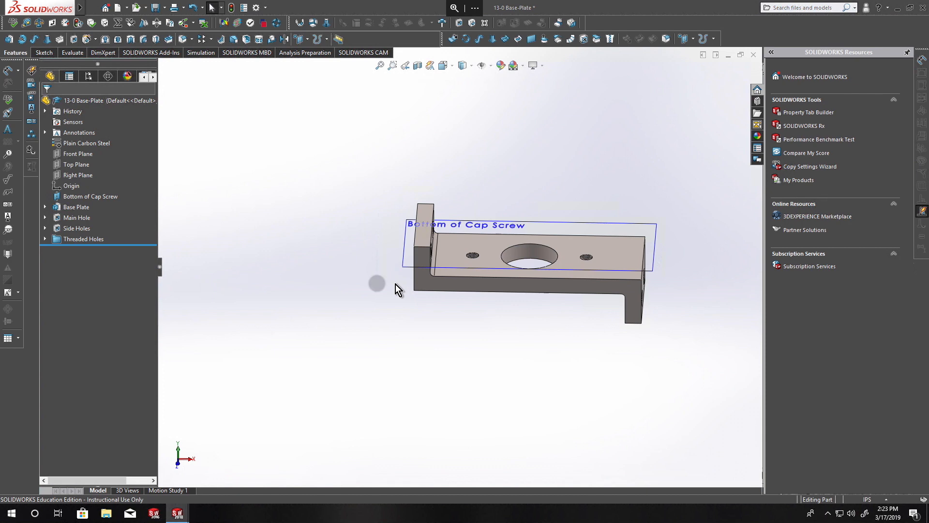
Open Sketch1 of the Base Plate feature for editing and inspect the name of its overall Length dimension.
left_click(45, 207)
left_click(78, 217)
right_click(80, 217)
left_click(92, 190)
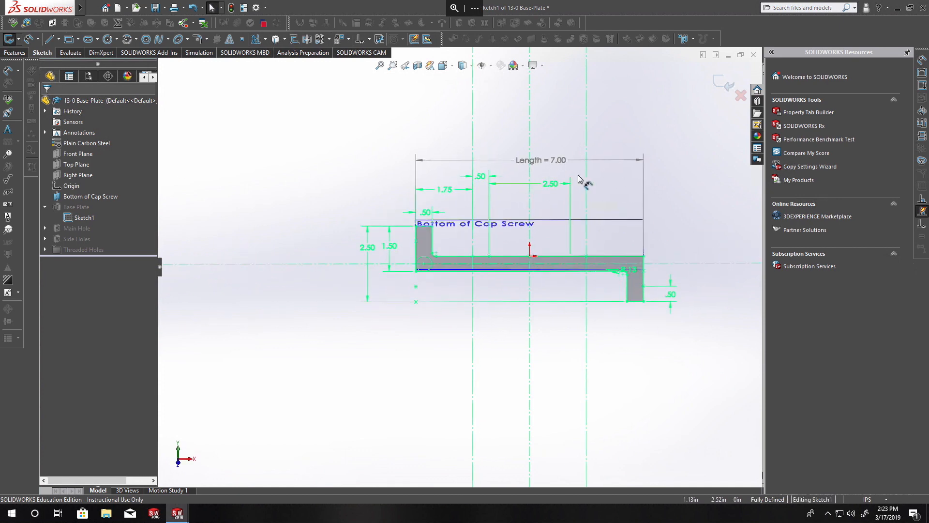
left_click(554, 163)
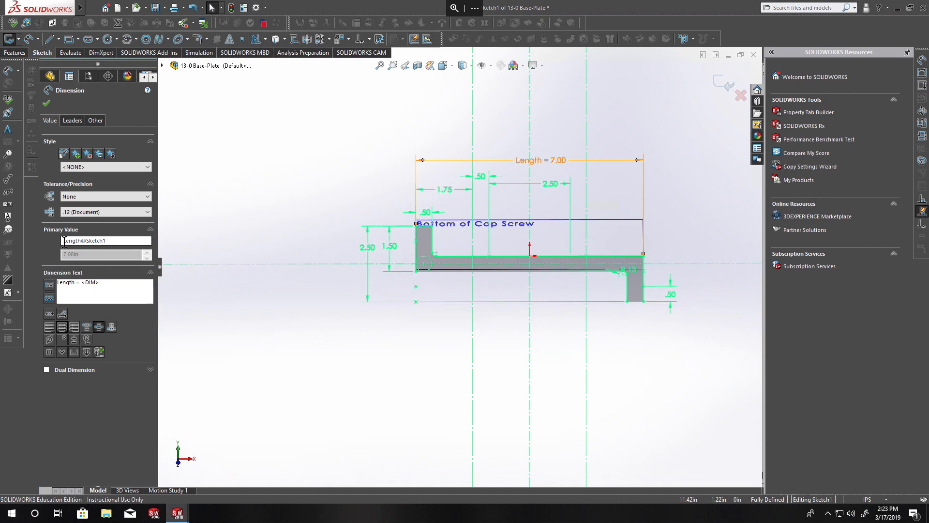
mouse_move(111, 241)
left_mouse_down()
mouse_move(63, 240)
mouse_move(71, 240)
left_mouse_up()
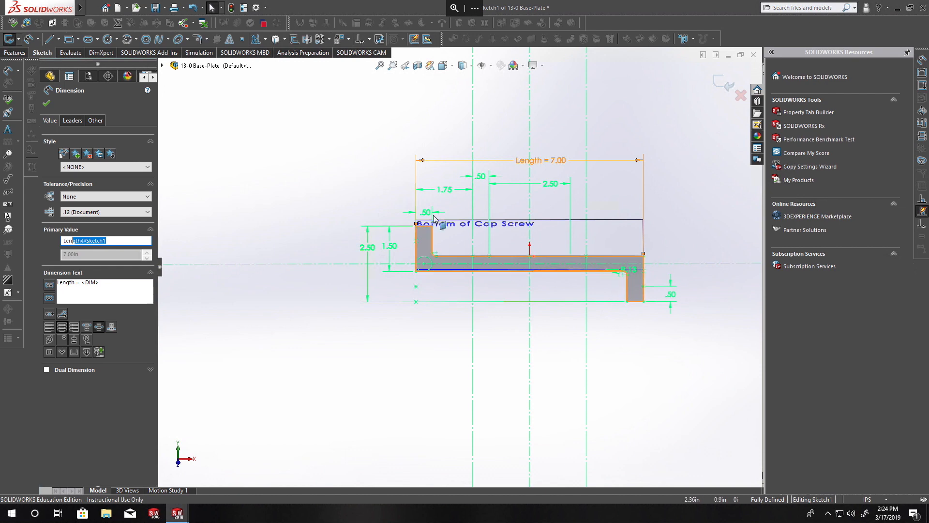
Rename the 2.50 in dimension to Bearing Dia, prefix its text with "Bearing Ø =", and center it above the profile.
left_click(550, 184)
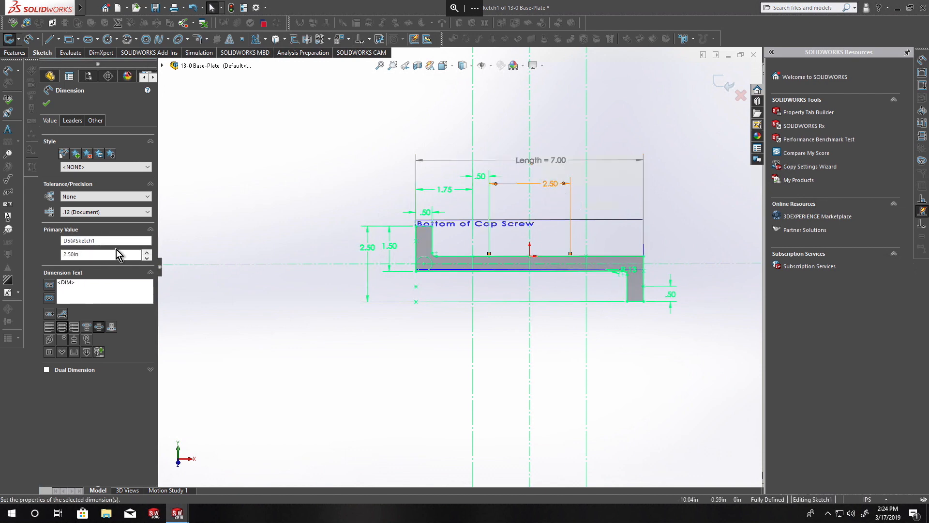
left_click_drag(108, 240, 4, 239)
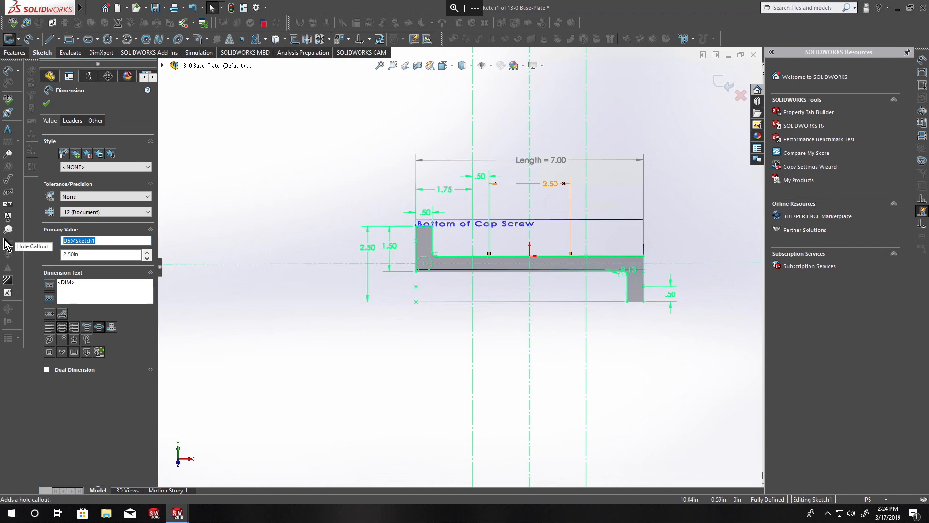
type("Bearing Dia")
left_click(58, 285)
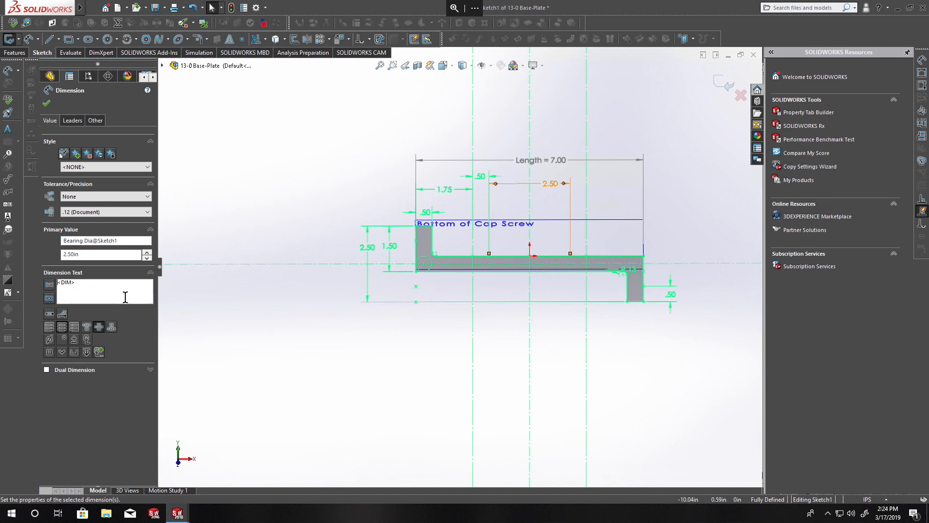
type("Bearing")
left_click(51, 341)
type("=")
left_click_drag(552, 184, 525, 192)
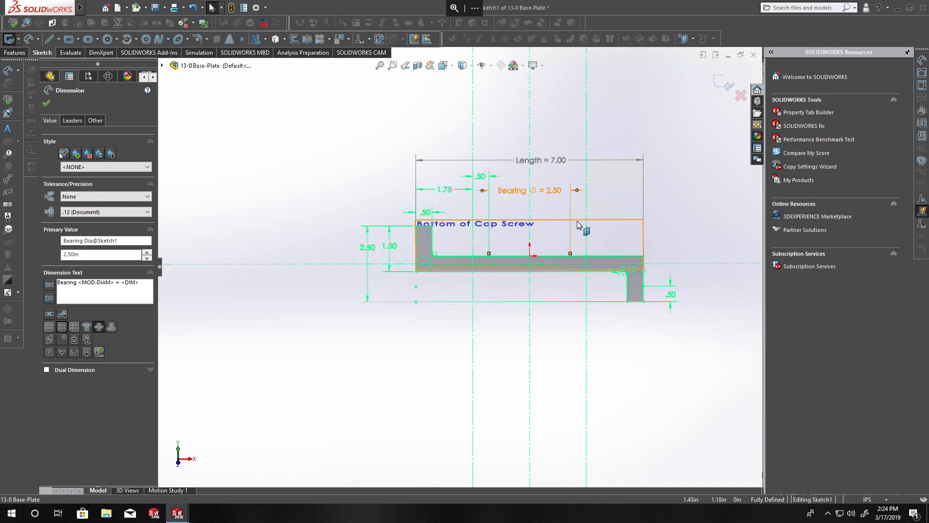
left_click(50, 103)
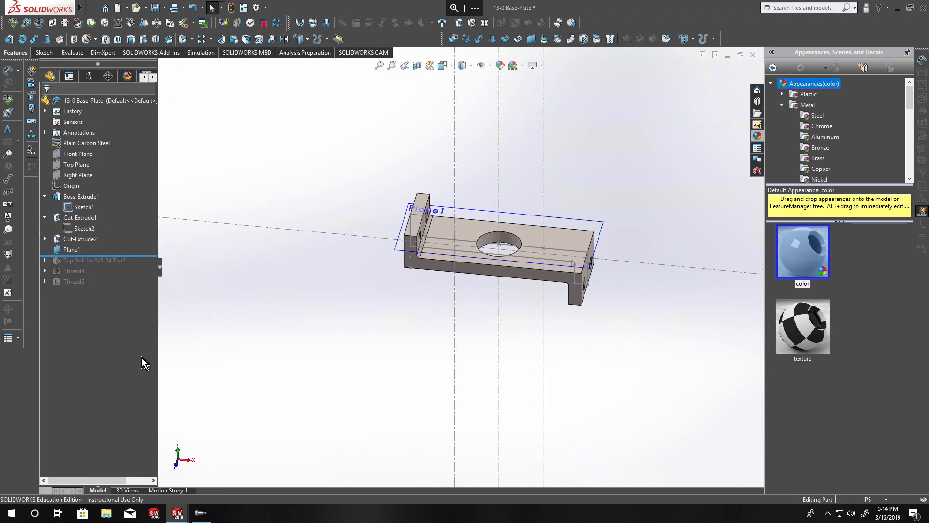
Roll the model forward past Tap Drill for 3/8-24 Tap2 and edit that feature, choosing the 3/8-24 tap drill size.
left_click_drag(104, 255, 104, 266)
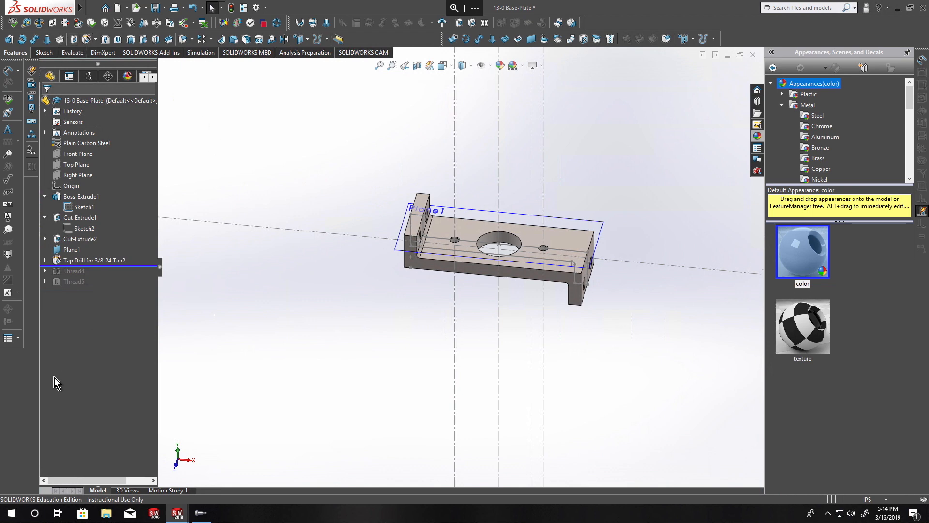
left_click(97, 257)
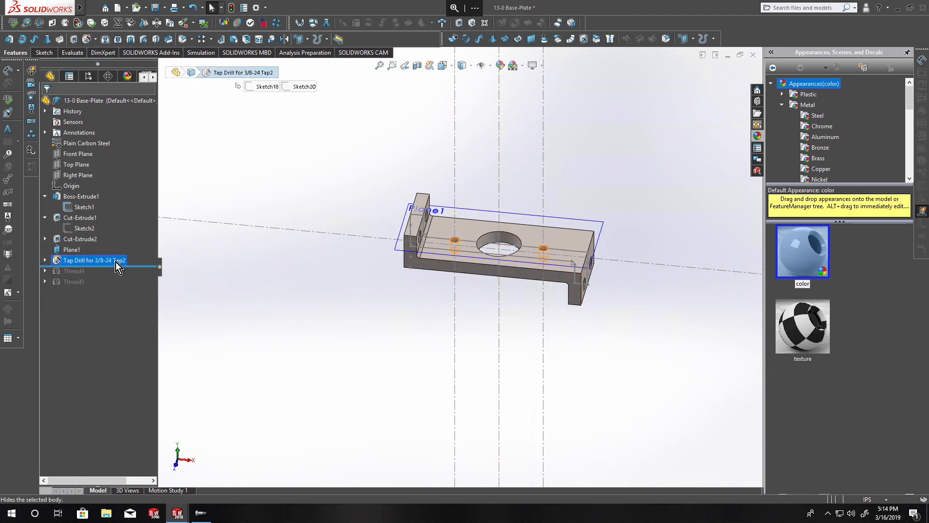
right_click(115, 262)
left_click(124, 231)
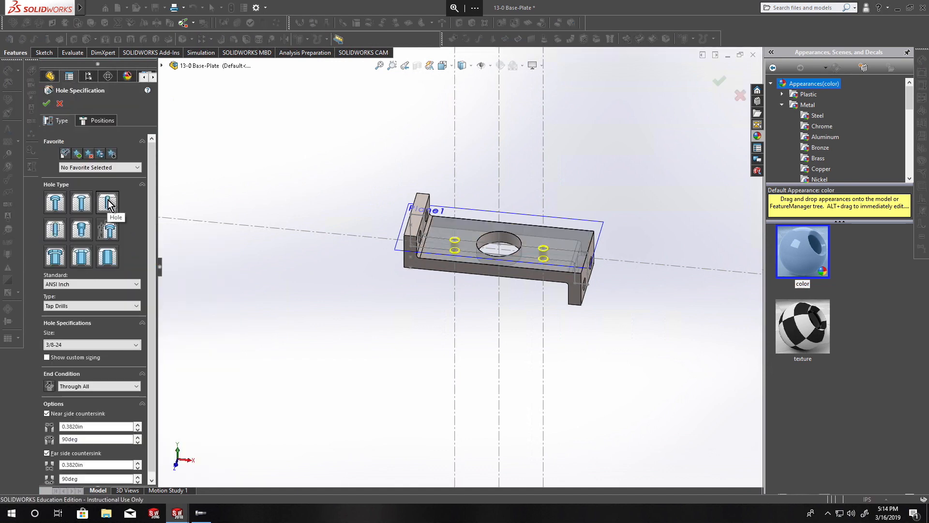
left_click(67, 344)
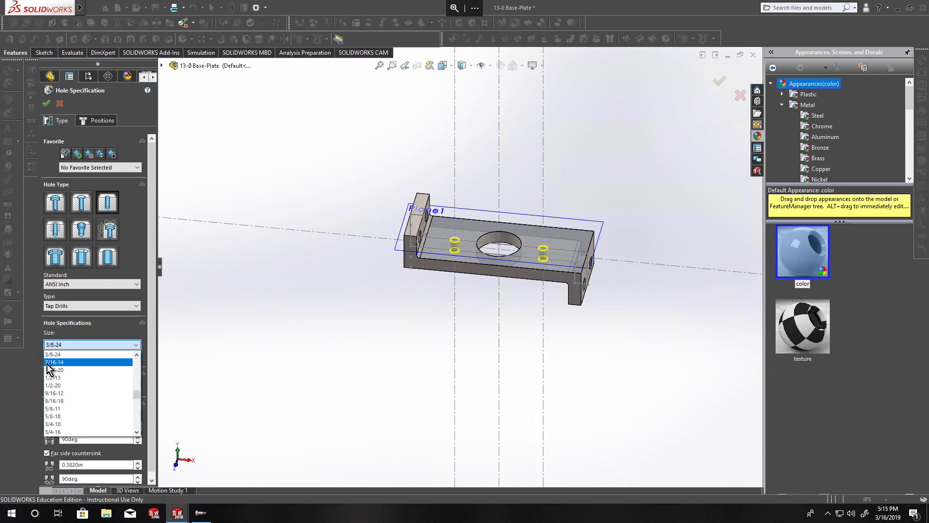
left_click(55, 354)
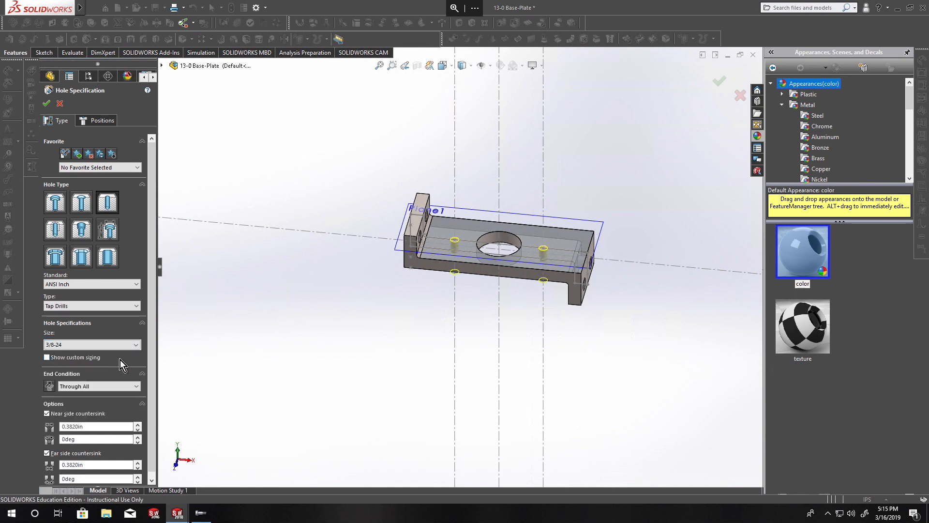
Set the near side and far side countersink angles of the tap drill holes to 90 degrees.
middle_click_drag(439, 287, 457, 272)
scroll(451, 251, "down", 8)
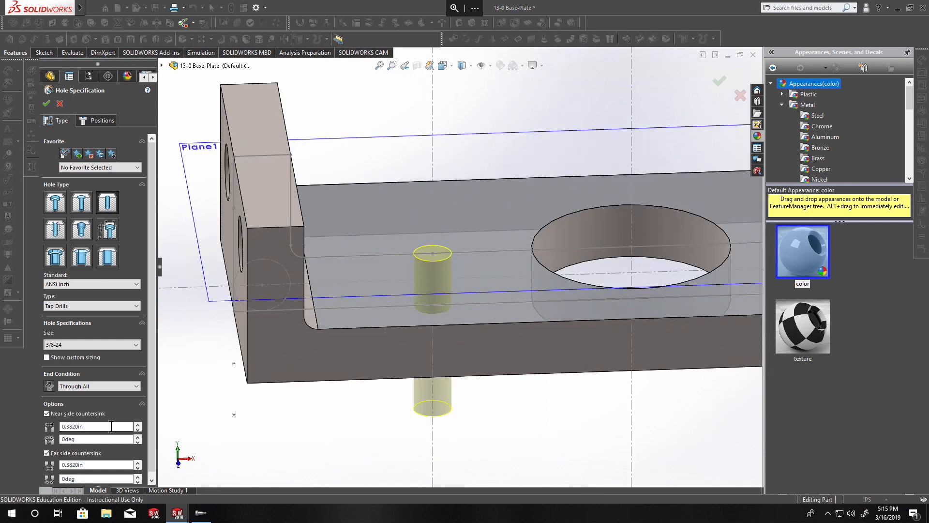
scroll(104, 435, "down", 1)
left_click(87, 433)
double_click(86, 433)
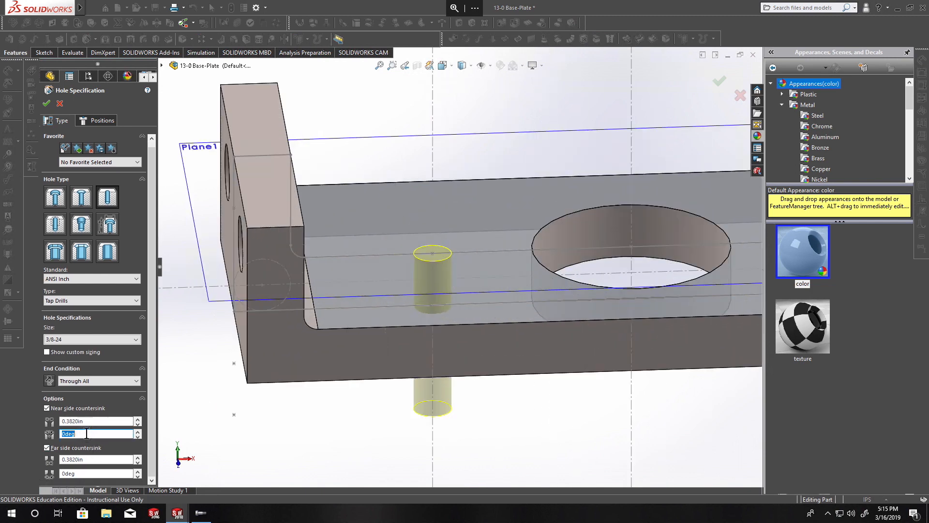
type("90")
double_click(77, 473)
type("90")
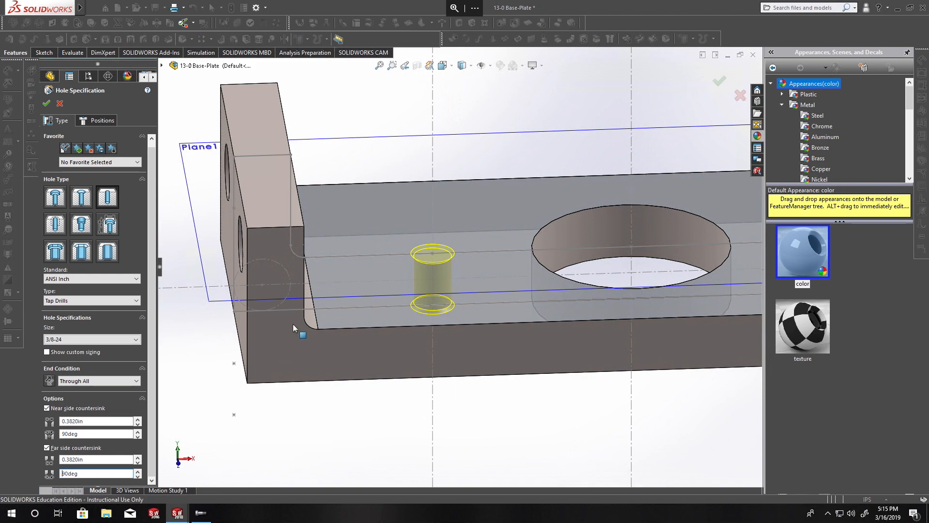
middle_click_drag(392, 324, 376, 285)
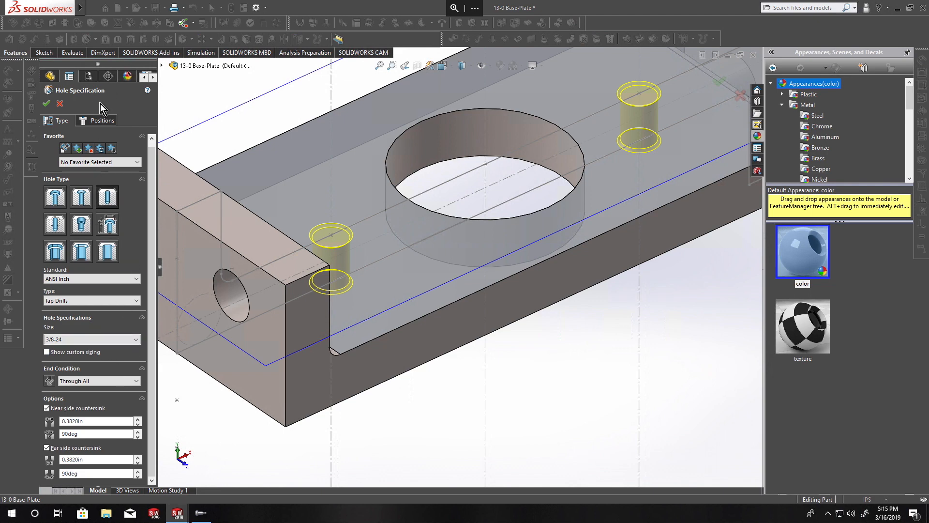
Check the tap drill hole positions on the plate's upper face, accept the hole definition and inspect a countersunk hole.
left_click(94, 121)
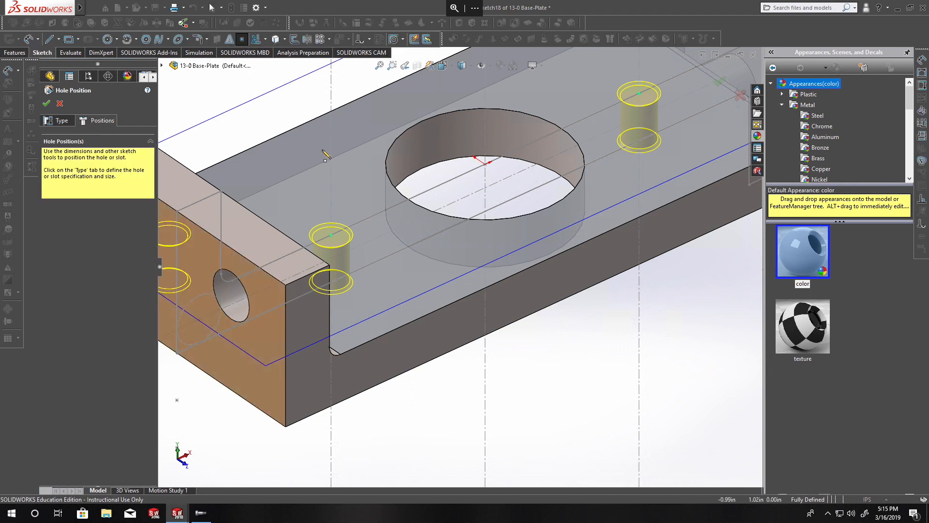
left_click(331, 236)
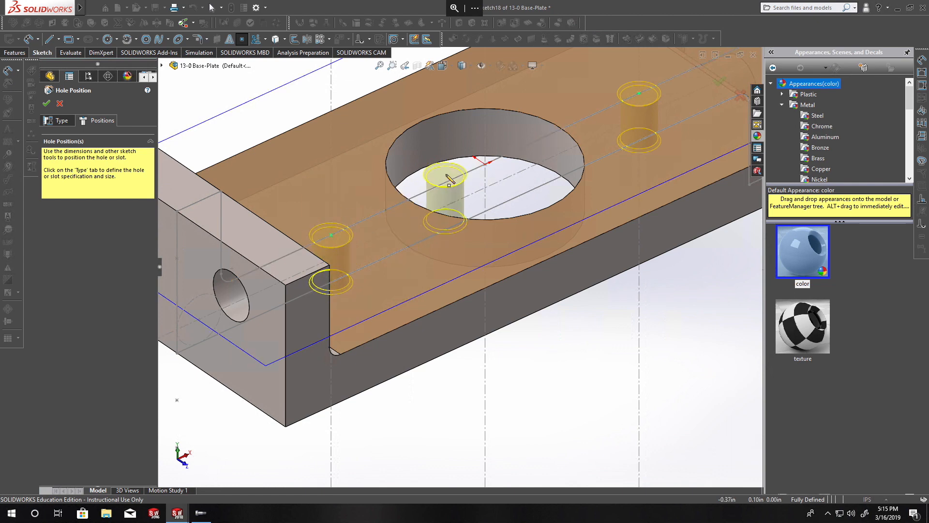
left_click(46, 103)
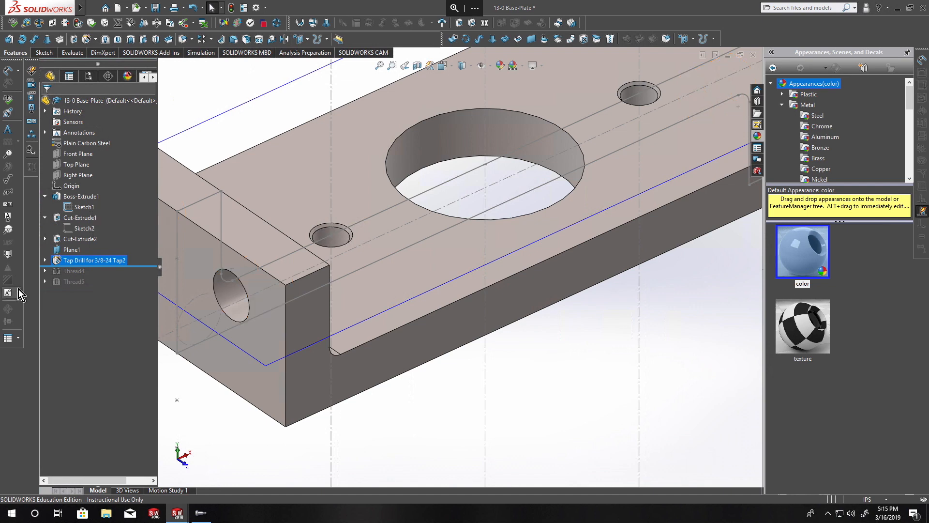
scroll(394, 202, "up", 1)
middle_click_drag(393, 203, 361, 260)
scroll(321, 240, "down", 1)
scroll(367, 251, "up", 1)
scroll(368, 251, "up", 6)
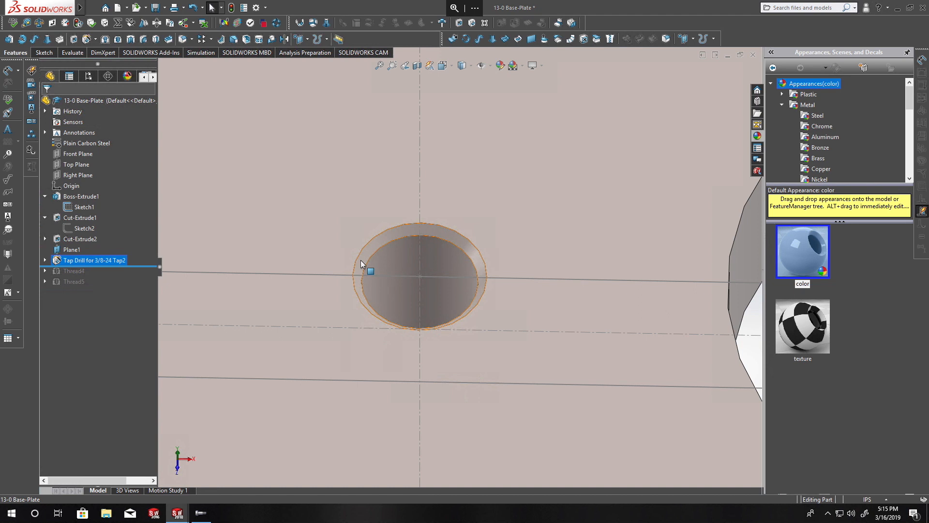
Switch to the open 13-0 Cap-Screw part.
mouse_move(185, 511)
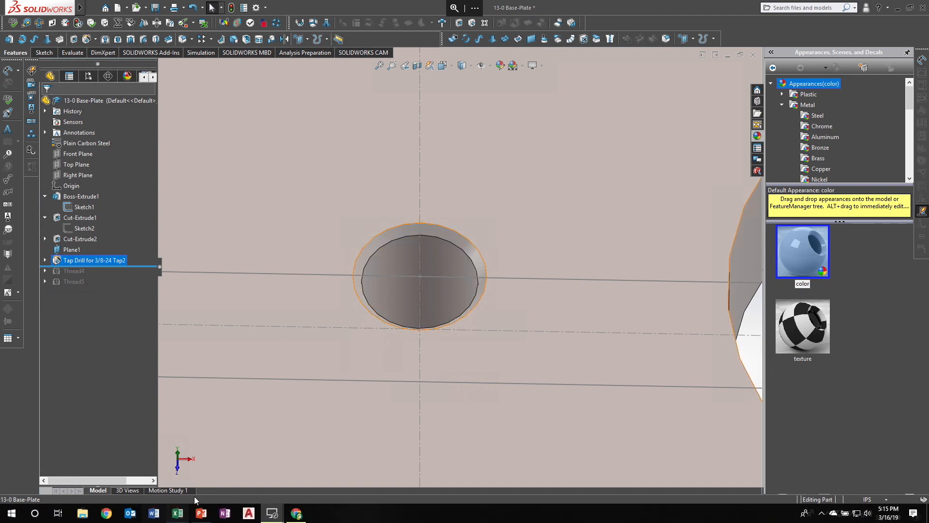
left_click(228, 441)
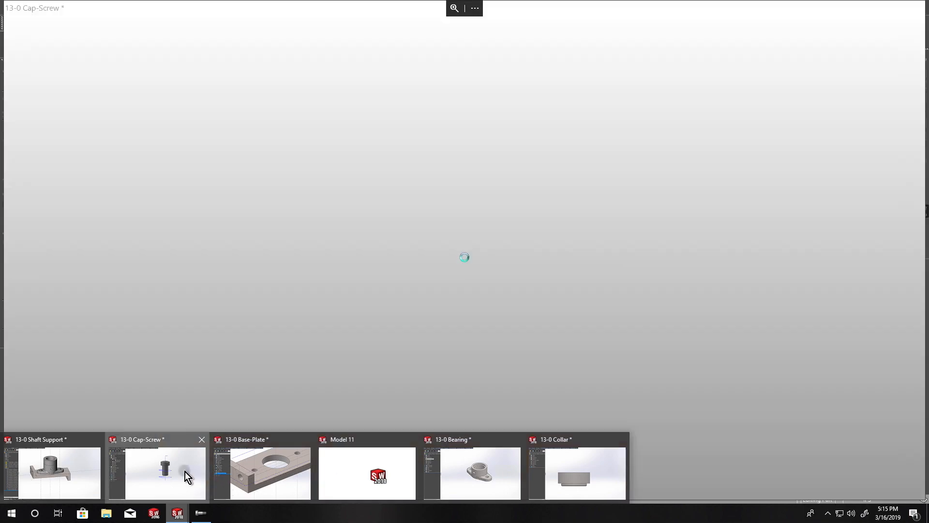
left_click(185, 472)
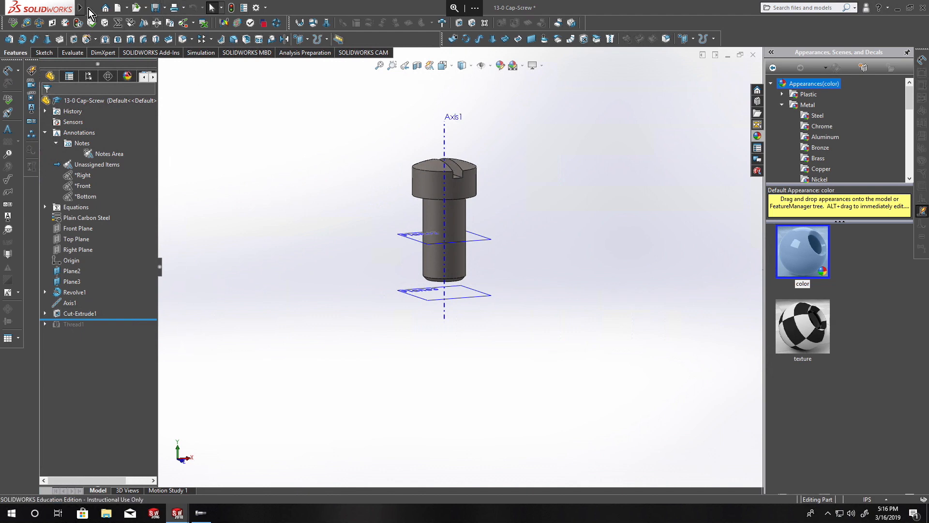
Add an ANSI Inch 3/8-24 machine cosmetic thread, blind 0.25 in deep, from the circular edge above the screw tip's chamfer.
mouse_move(81, 7)
left_click(149, 8)
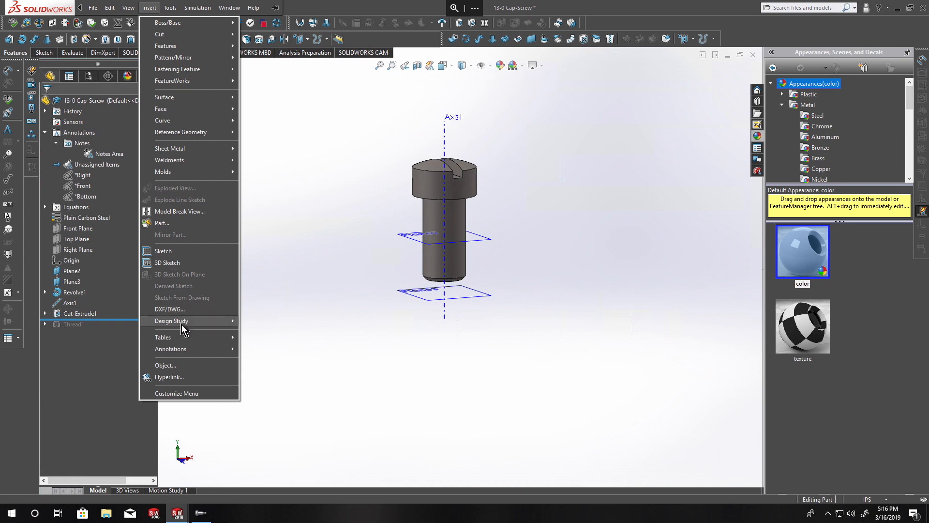
mouse_move(220, 351)
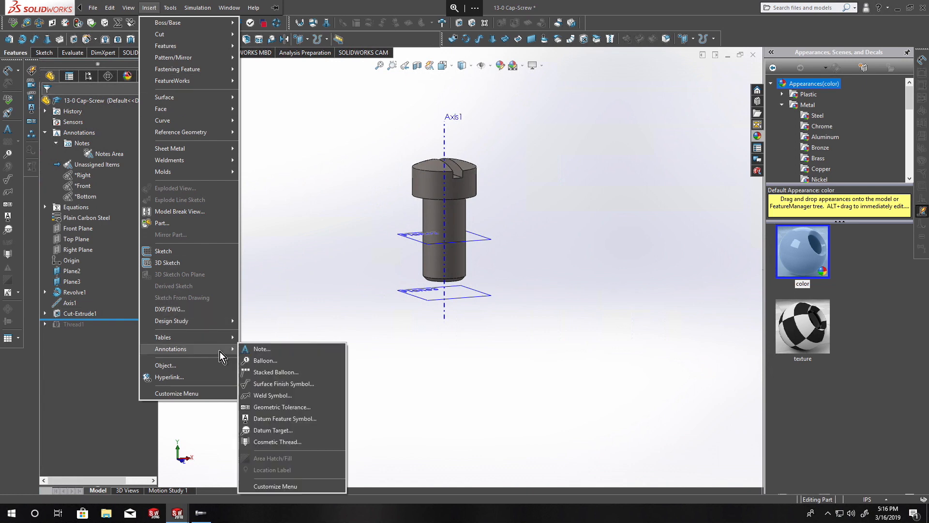
left_click(274, 440)
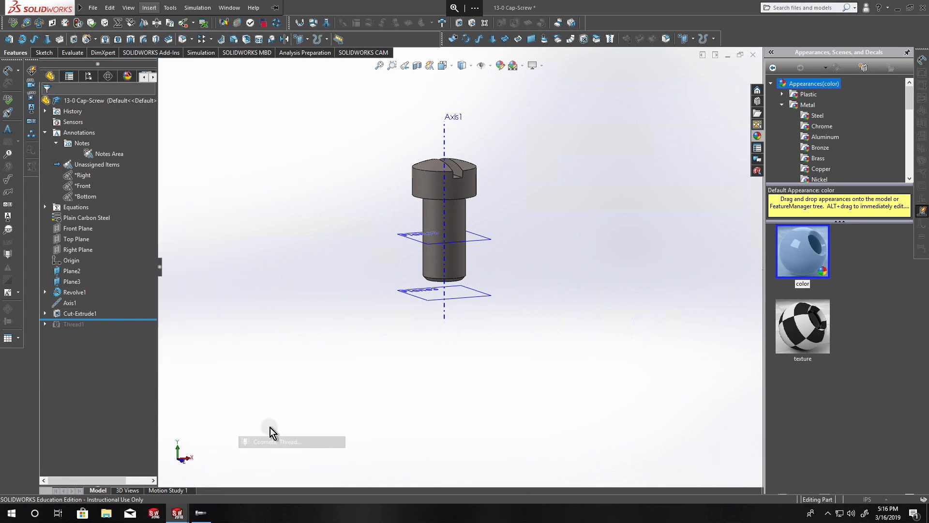
left_click(440, 280)
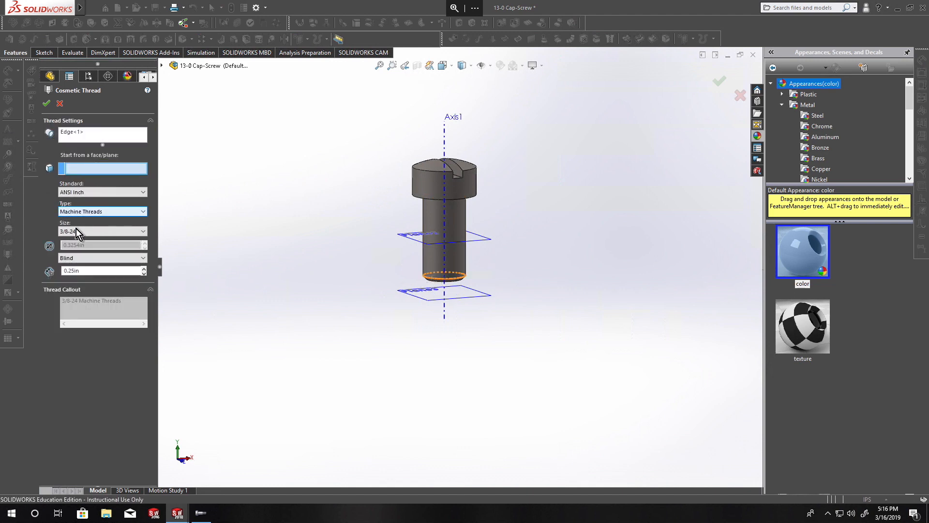
left_click(46, 103)
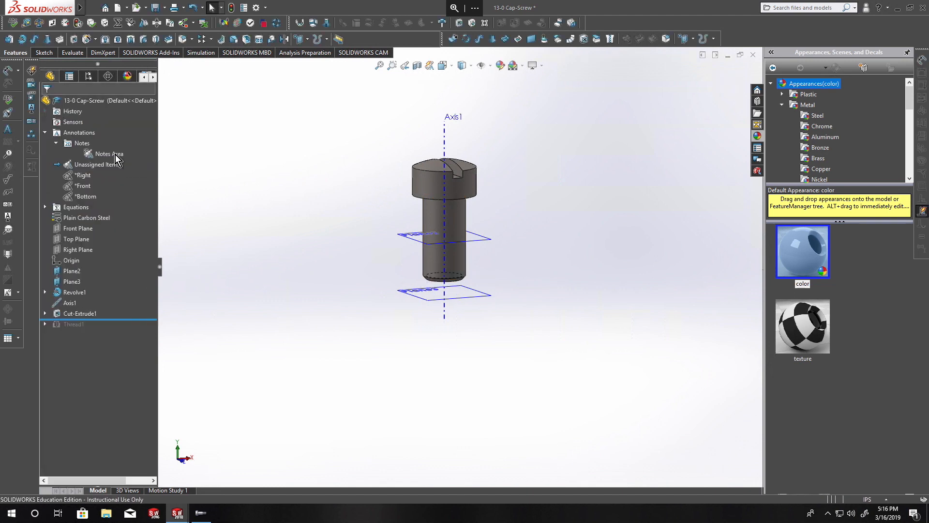
Turn on the shaded display of cosmetic threads in the document's detailing properties and inspect the thread on the screw shank.
scroll(483, 286, "down", 5)
middle_click_drag(396, 271, 438, 292)
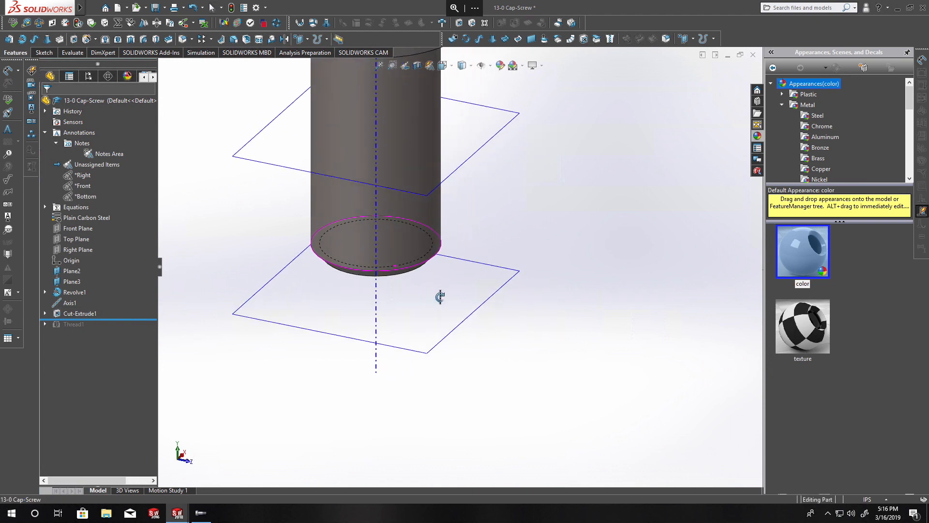
scroll(349, 266, "down", 3)
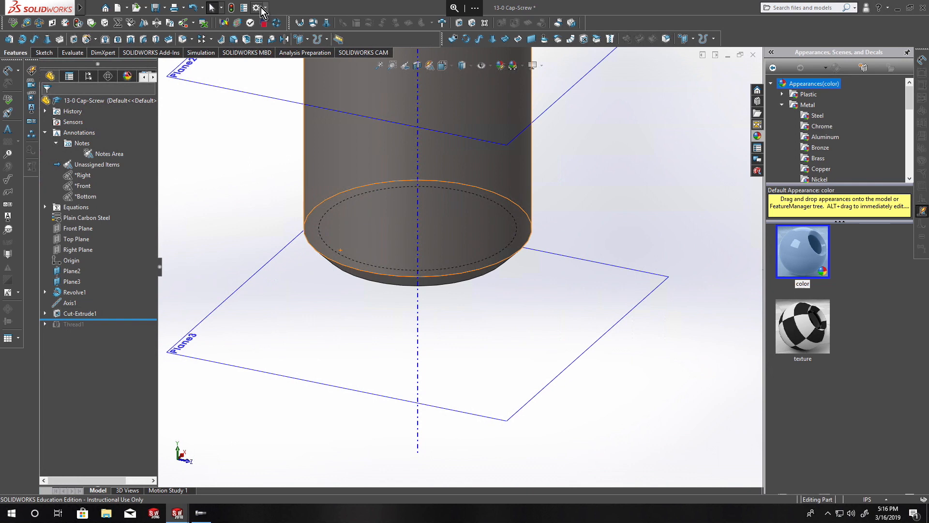
scroll(357, 287, "up", 2)
middle_click_drag(357, 286, 359, 246)
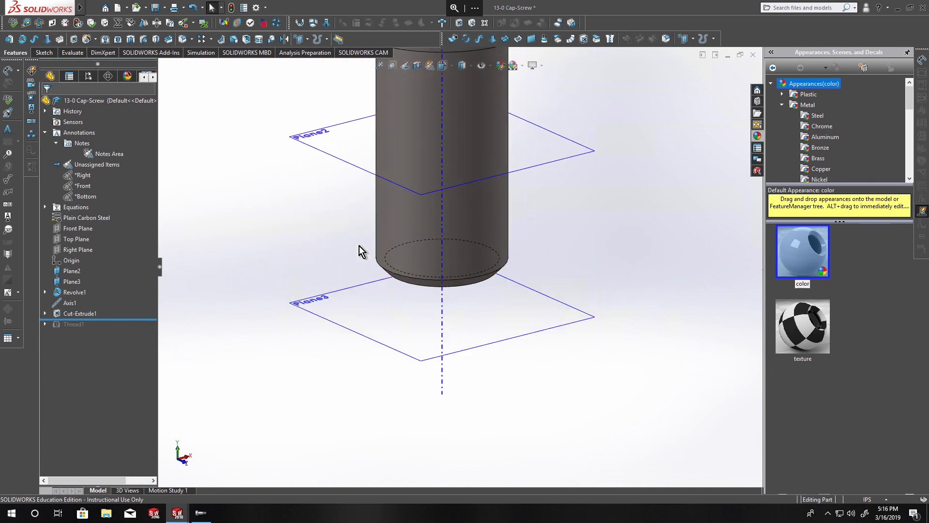
left_click(256, 8)
left_click(535, 73)
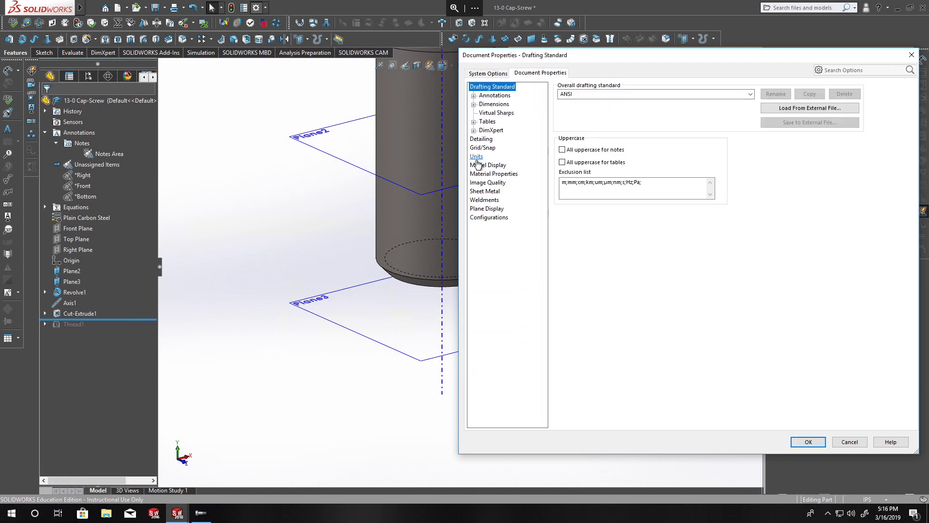
left_click(481, 139)
left_click(632, 94)
left_click(808, 442)
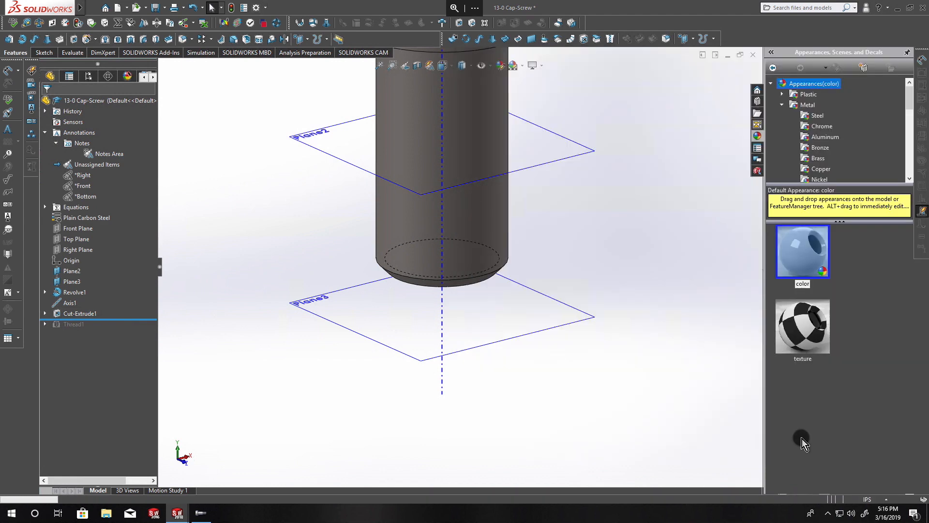
mouse_move(509, 251)
middle_mouse_down()
mouse_move(469, 153)
mouse_move(373, 177)
mouse_move(493, 170)
mouse_move(460, 191)
mouse_move(496, 162)
mouse_move(463, 179)
middle_mouse_up()
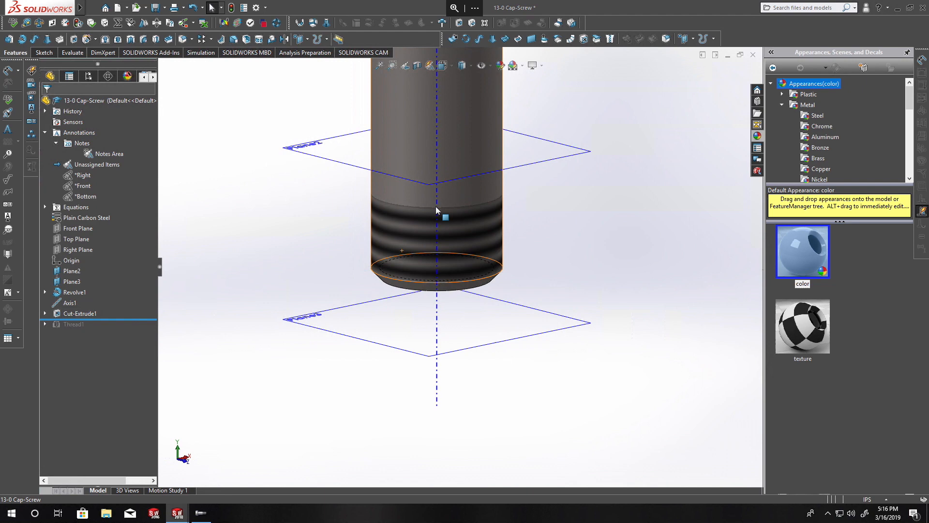
middle_click_drag(395, 227, 418, 158)
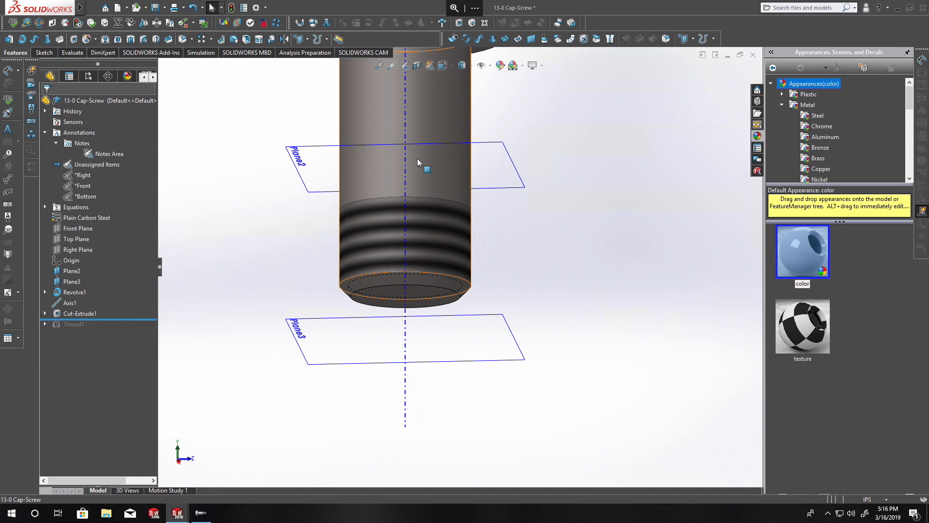
Find the cosmetic thread under the Revolve1 feature and delete it from the cap screw.
left_click(46, 314)
right_click(87, 324)
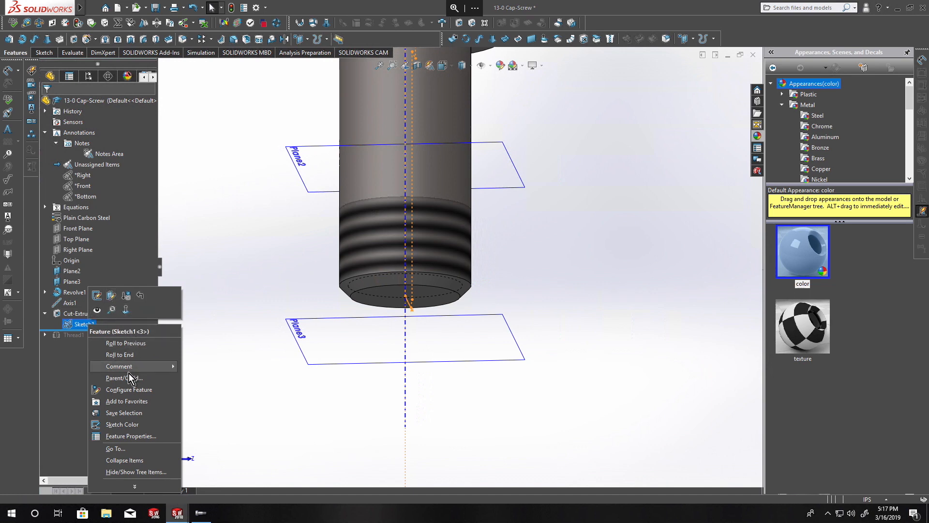
left_click(73, 322)
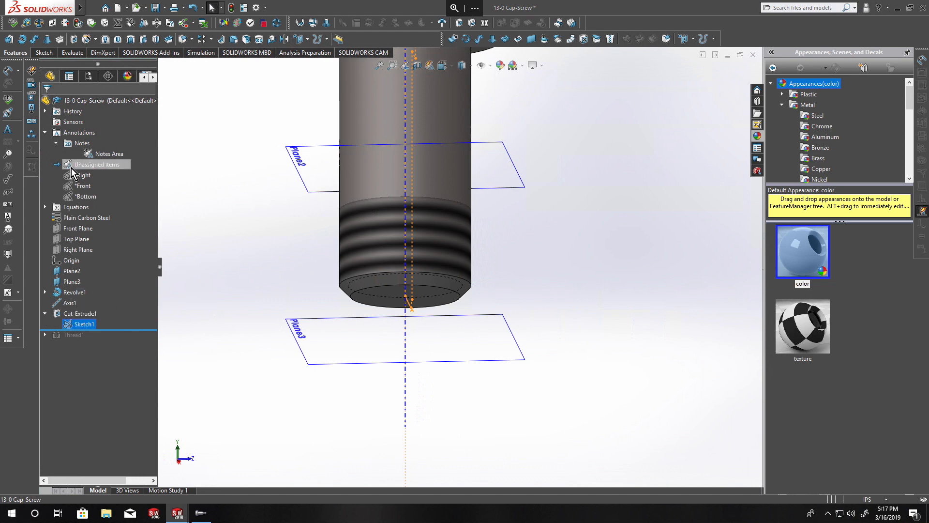
left_click(45, 292)
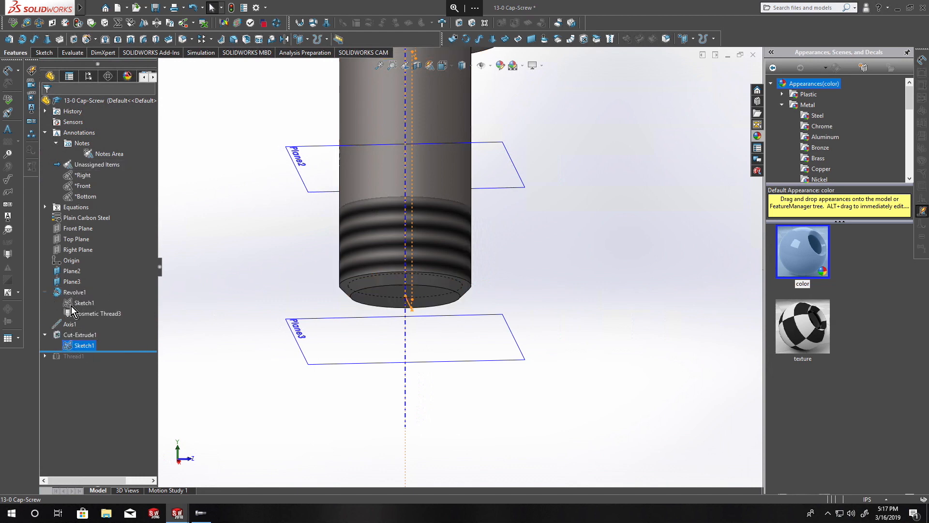
left_click(93, 313)
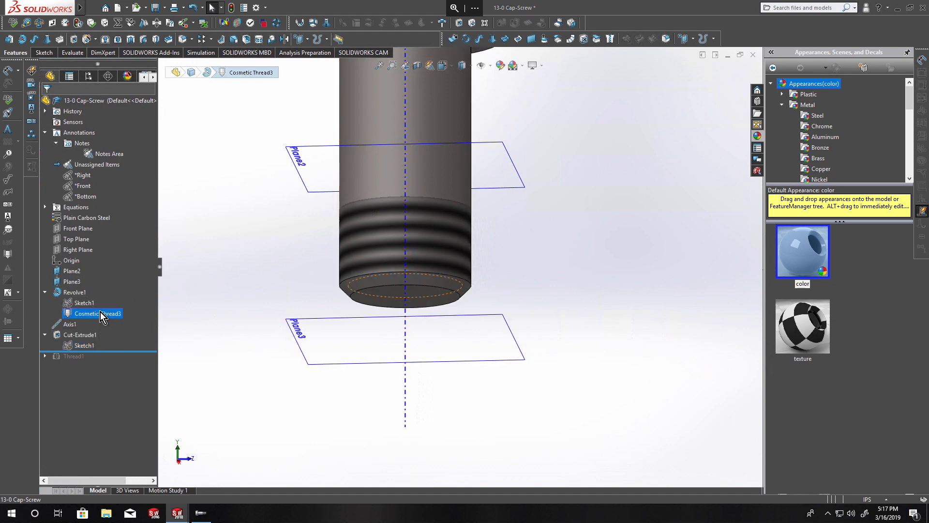
key("Delete")
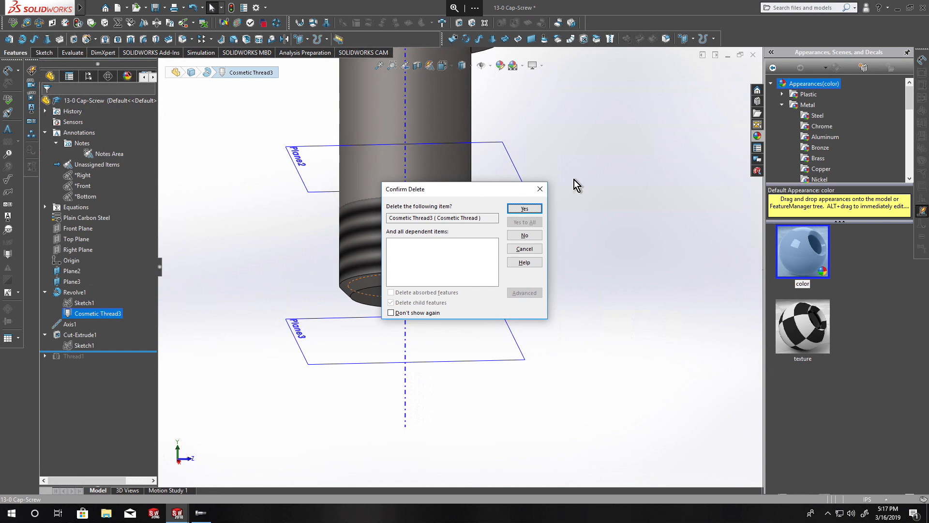
left_click(523, 209)
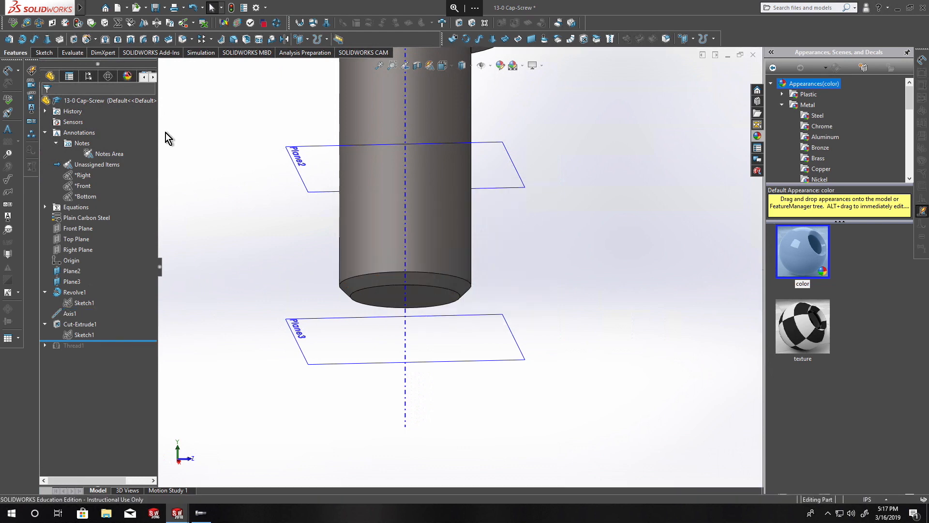
Roll the model forward past Thread1 and inspect the modeled thread on the shank.
left_click_drag(100, 343, 100, 356)
middle_click_drag(327, 203, 281, 225)
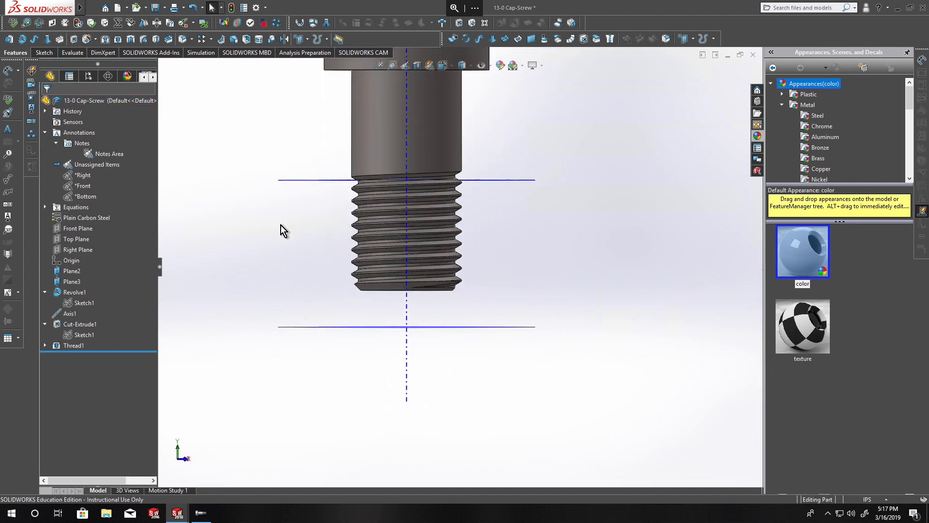
middle_click_drag(271, 229, 292, 222)
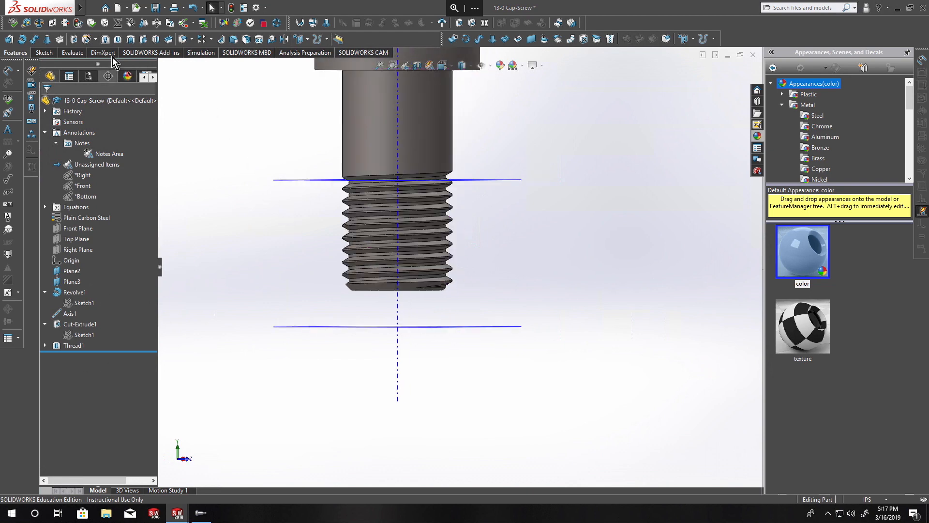
mouse_move(80, 8)
left_click(149, 8)
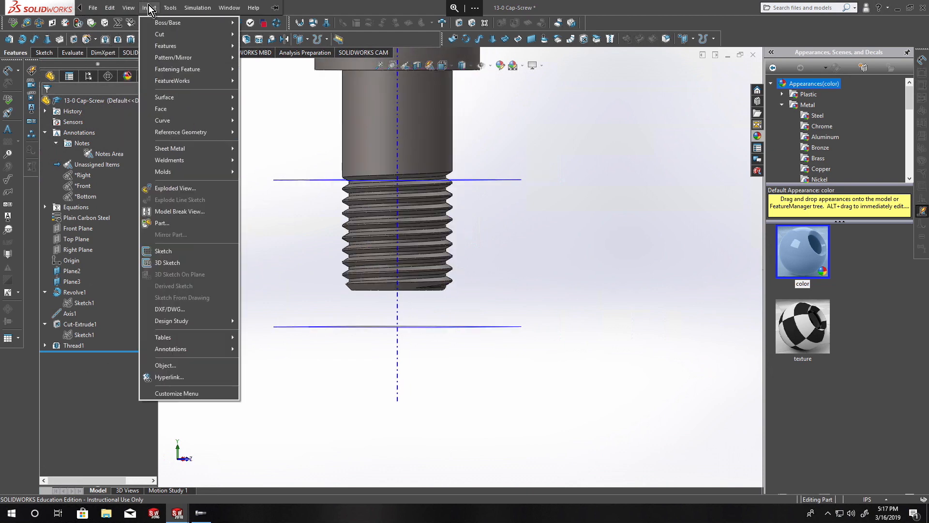
mouse_move(198, 47)
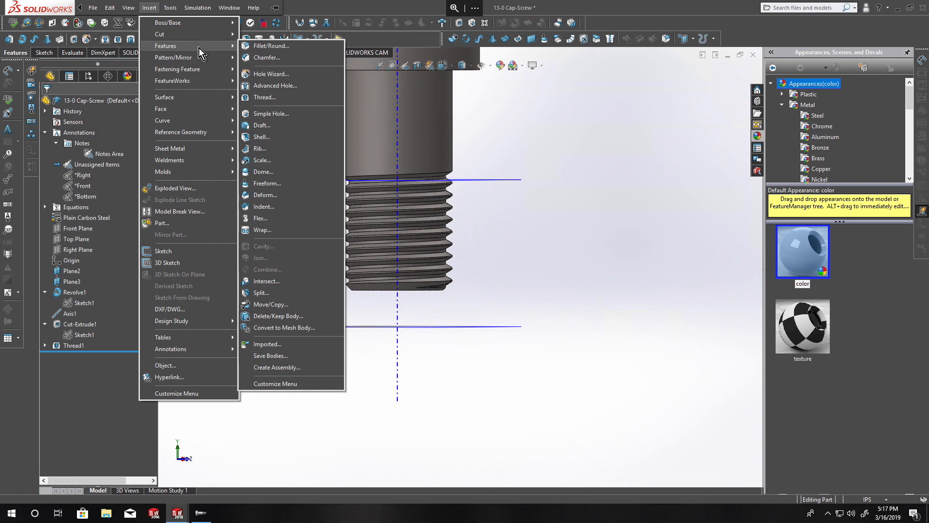
left_click(280, 98)
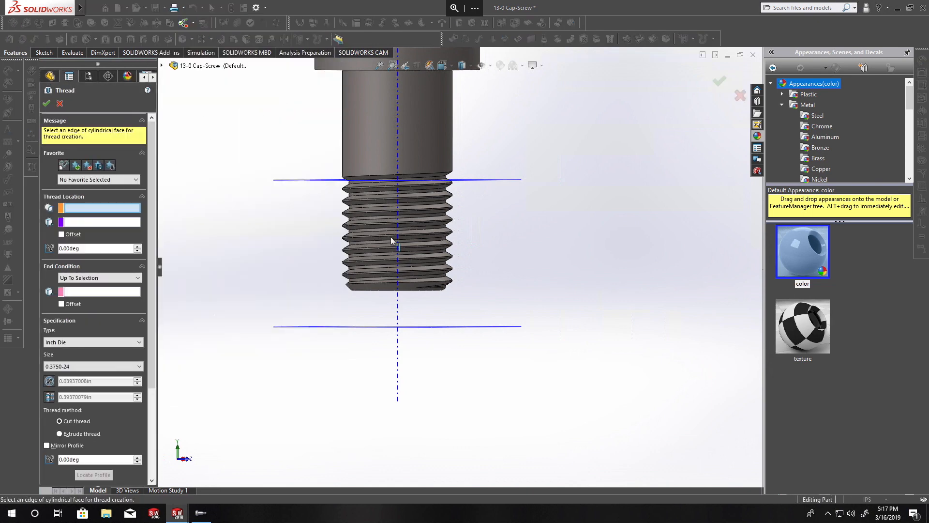
left_click(47, 103)
Open the Thread1 feature for editing and examine its specification and the thread path along the shank.
left_click(69, 344)
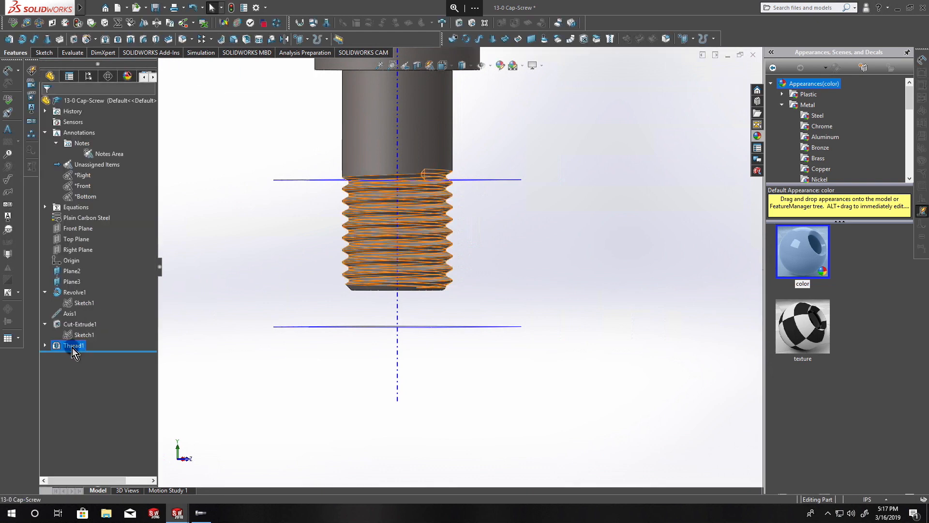
right_click(72, 348)
left_click(83, 292)
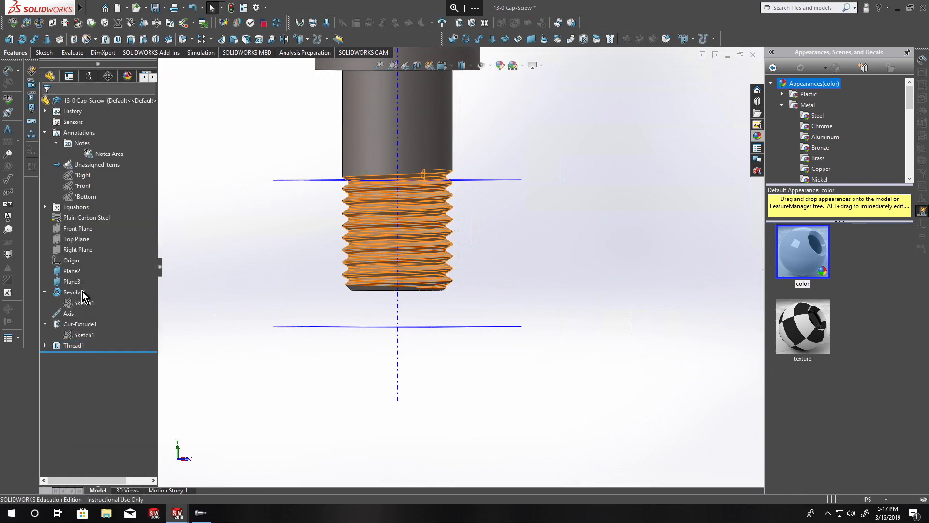
middle_click_drag(251, 250, 188, 266)
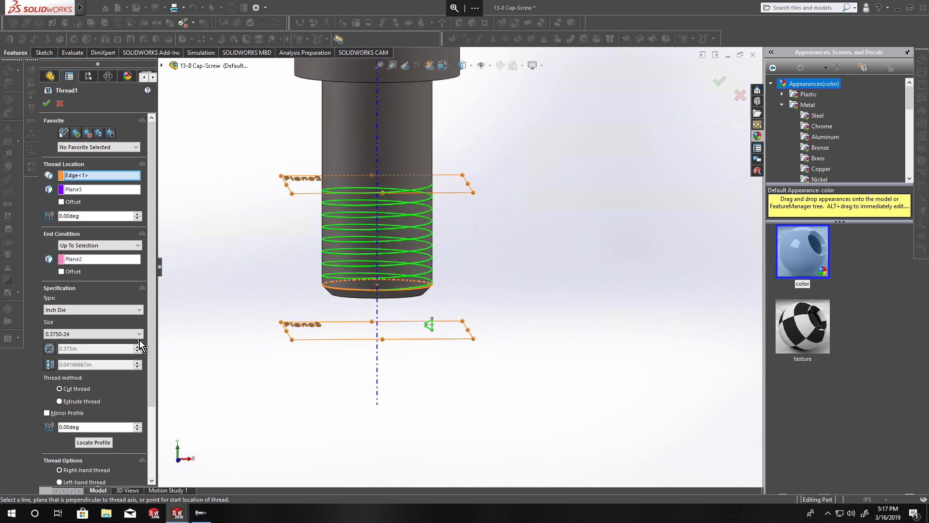
scroll(151, 204, "down", 1)
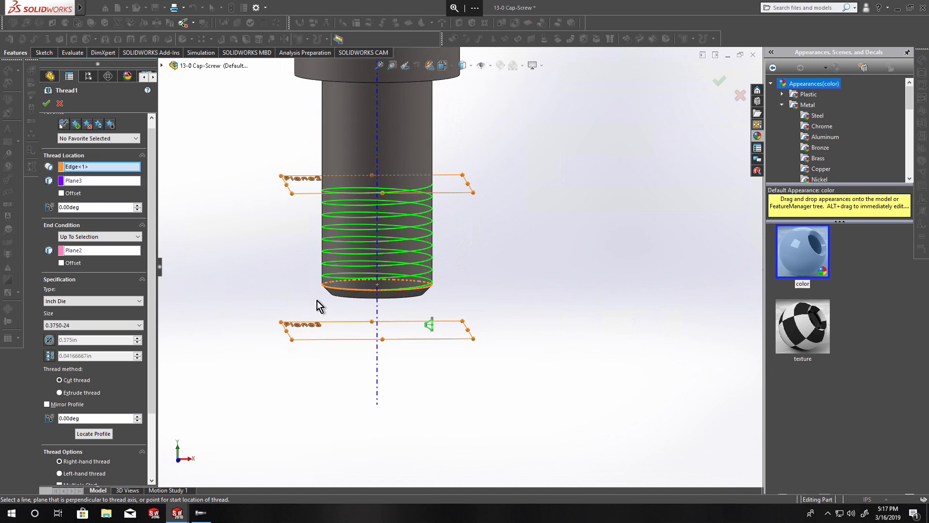
scroll(322, 297, "down", 5)
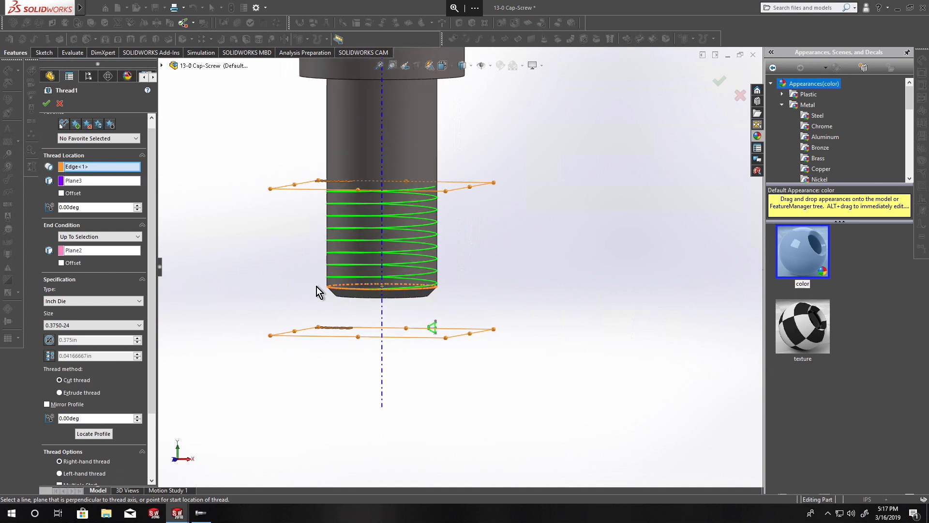
scroll(336, 292, "down", 3)
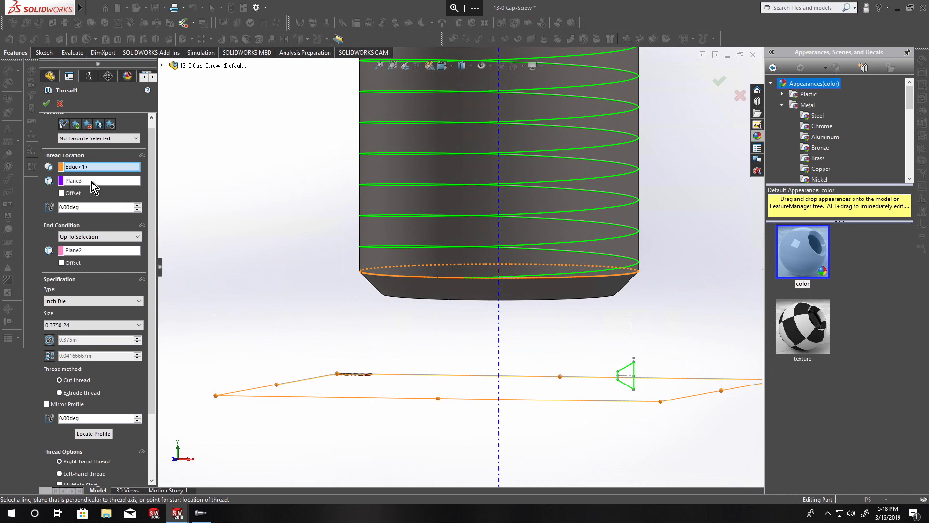
Highlight the thread's start plane below the screw tip and check its position relative to the whole screw.
left_click(82, 182)
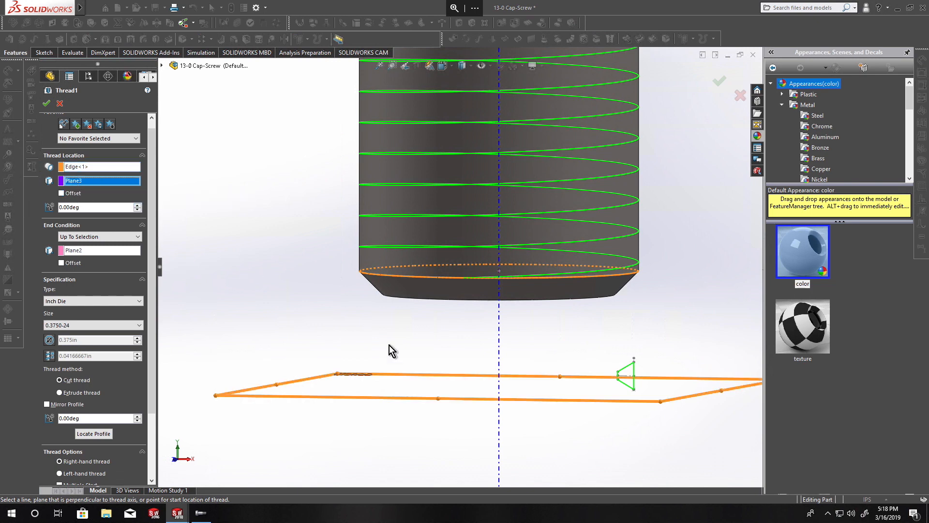
middle_click_drag(397, 331, 391, 330)
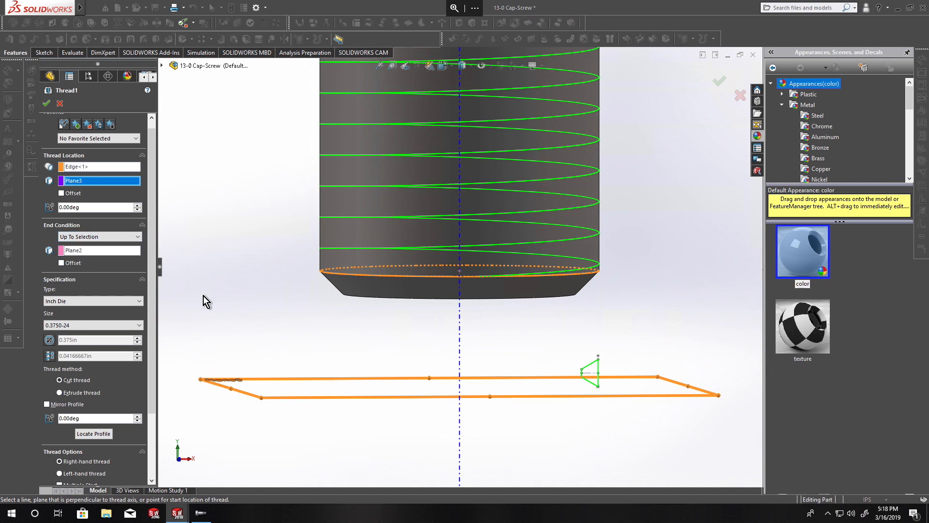
key("f")
middle_click_drag(311, 298, 329, 292)
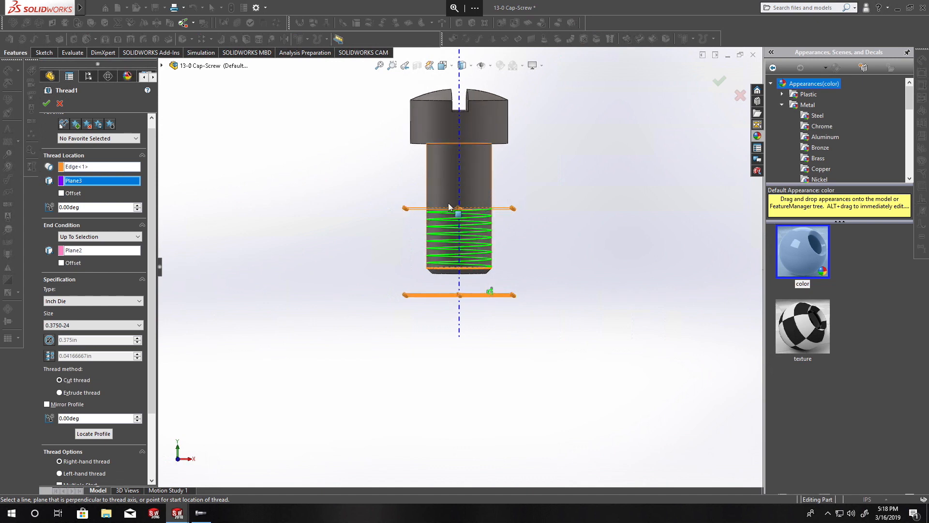
Review the die sizes available for the cap screw's Thread1, keep 0.3750-24, and inspect the cutting profile against the thread path.
left_click(50, 327)
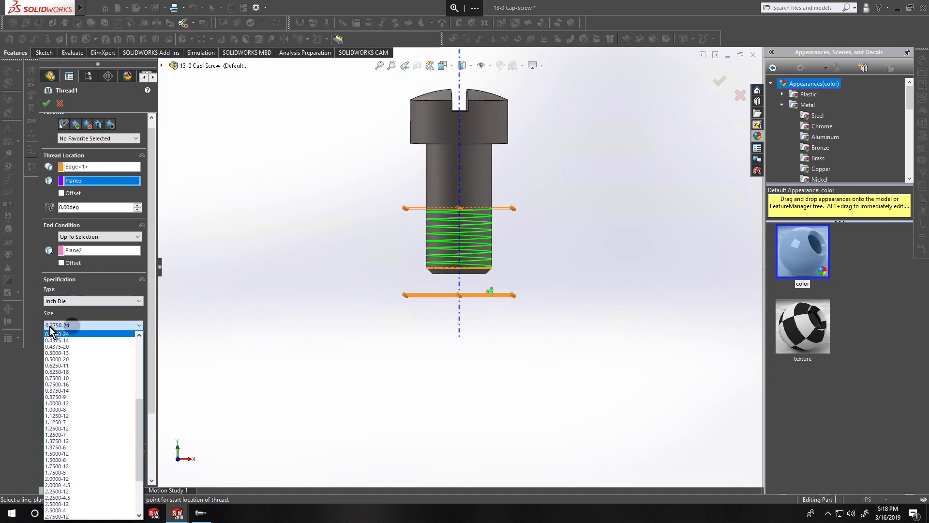
left_click(79, 323)
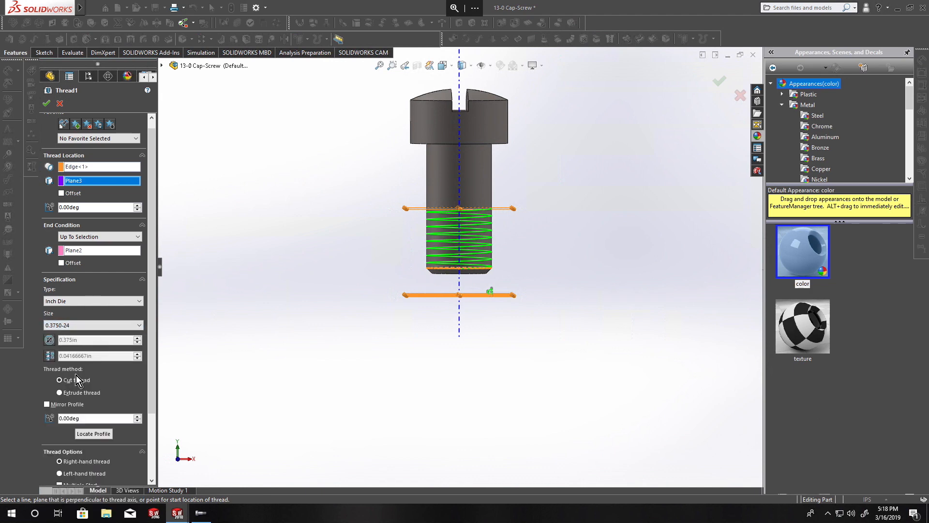
scroll(474, 238, "down", 5)
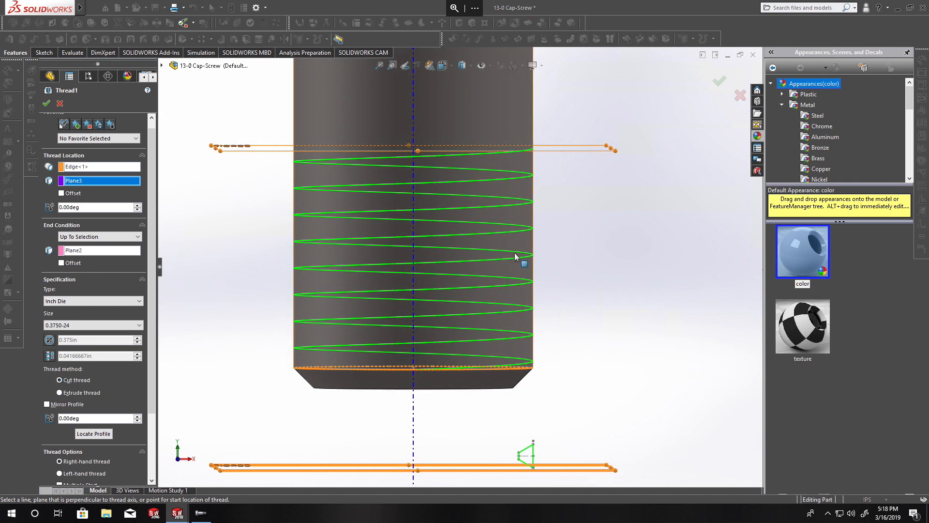
scroll(460, 269, "up", 4)
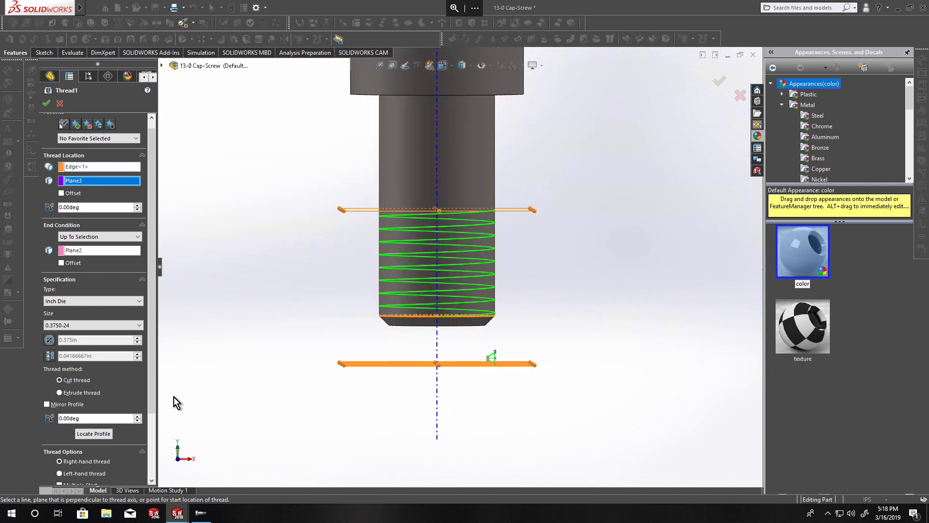
Turn off Thread1's trimming with the start and end faces to compare the thread path, and turn both trims back on.
scroll(122, 454, "down", 3)
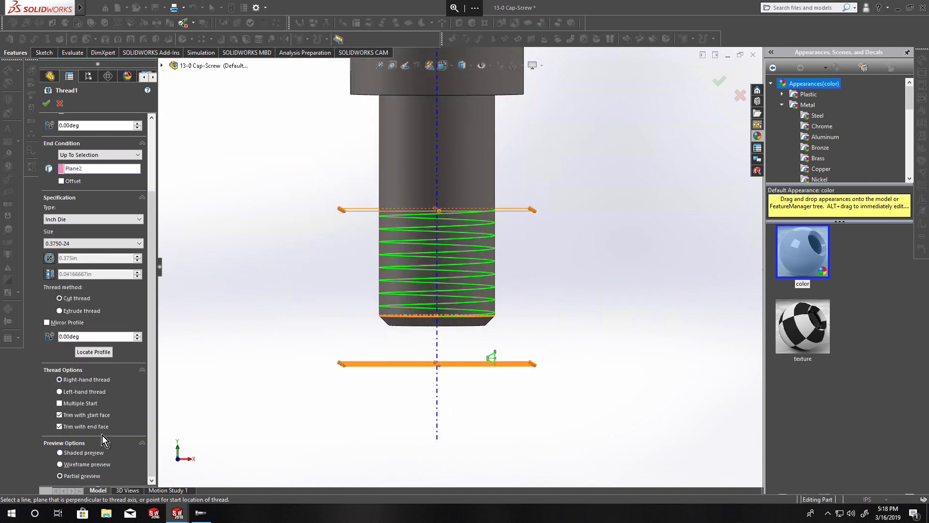
left_click(59, 415)
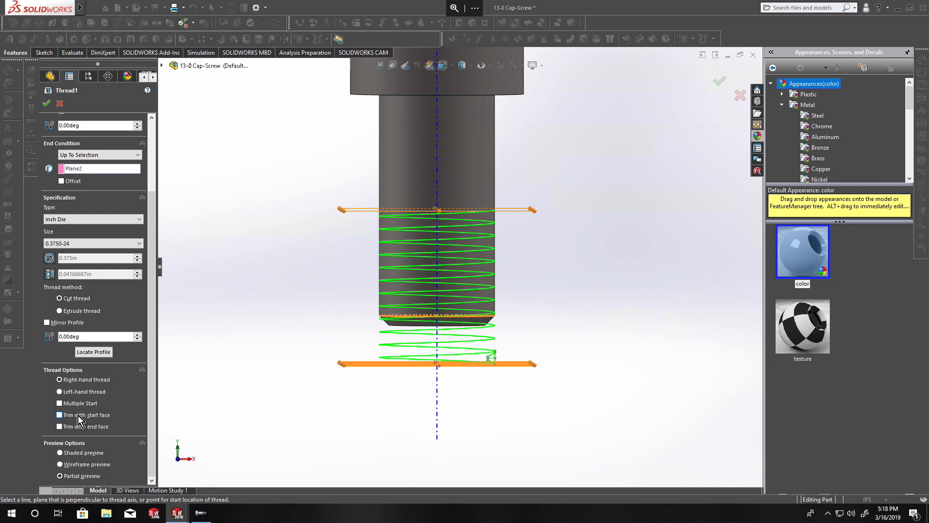
left_click(78, 415)
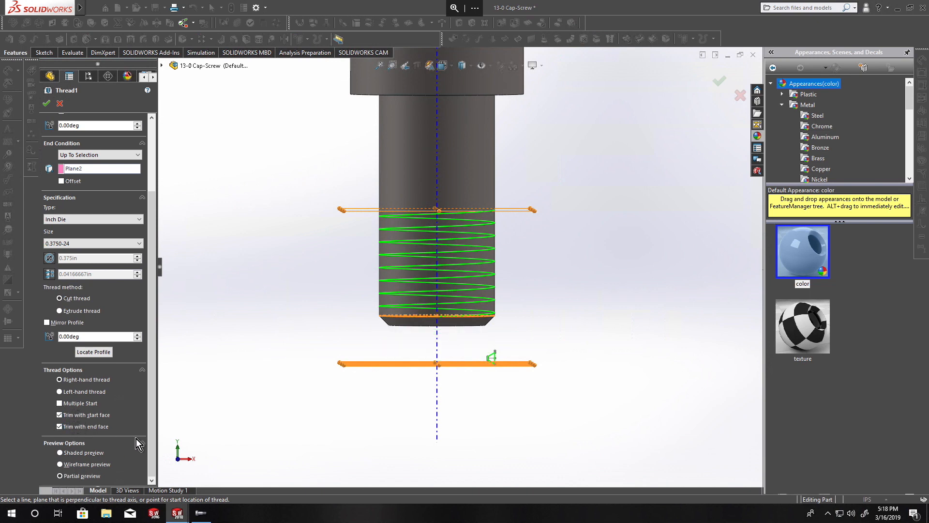
Compare Thread1's wireframe preview with its partial preview, keep the partial preview, and accept the thread.
left_click(77, 460)
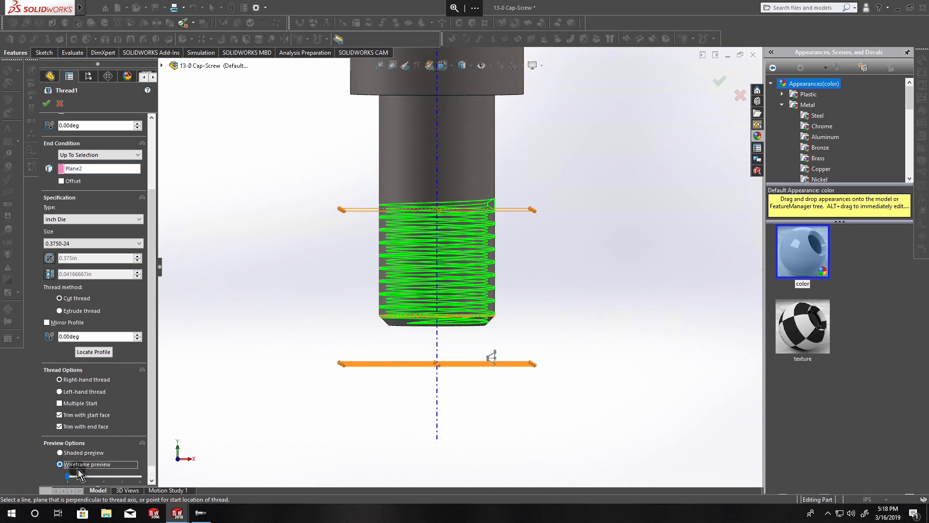
scroll(83, 467, "down", 1)
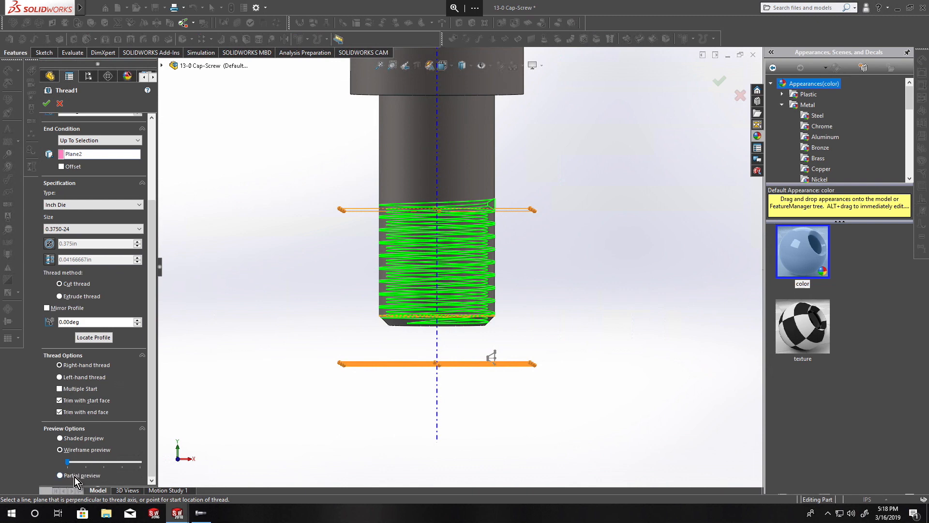
left_click(75, 478)
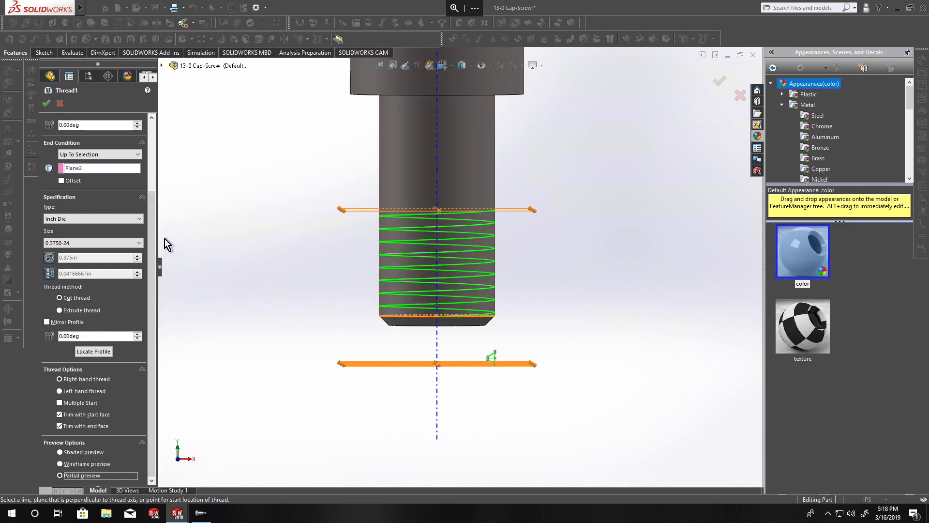
left_click_drag(153, 337, 155, 239)
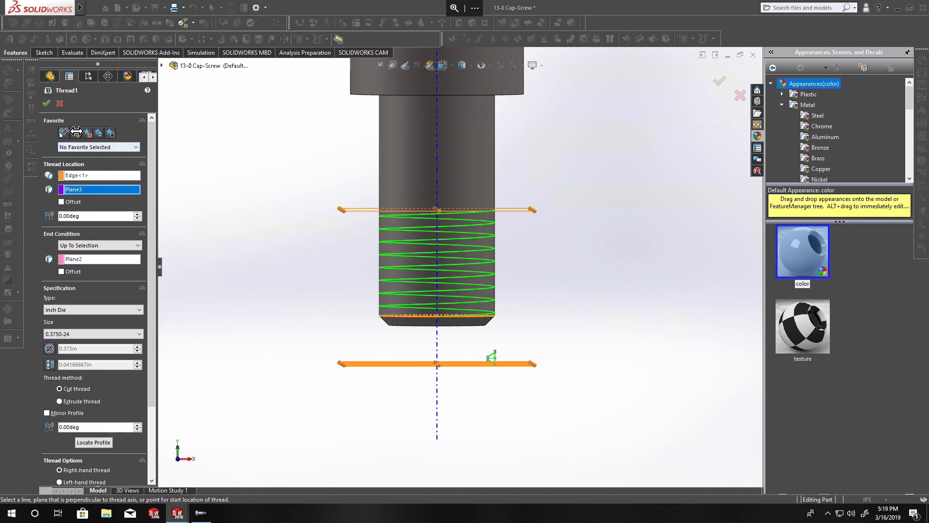
left_click(47, 103)
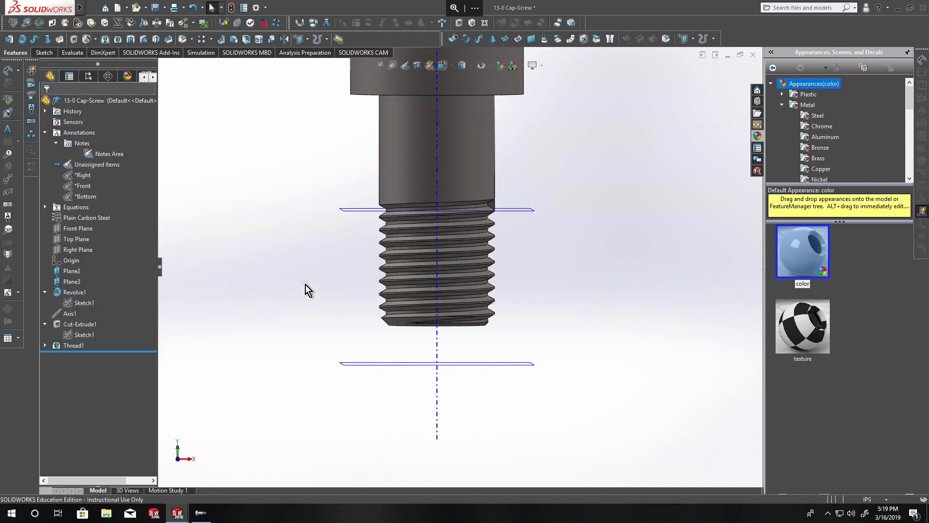
Switch to the 13-0 Base-Plate part and roll the model forward past both thread features.
mouse_move(177, 513)
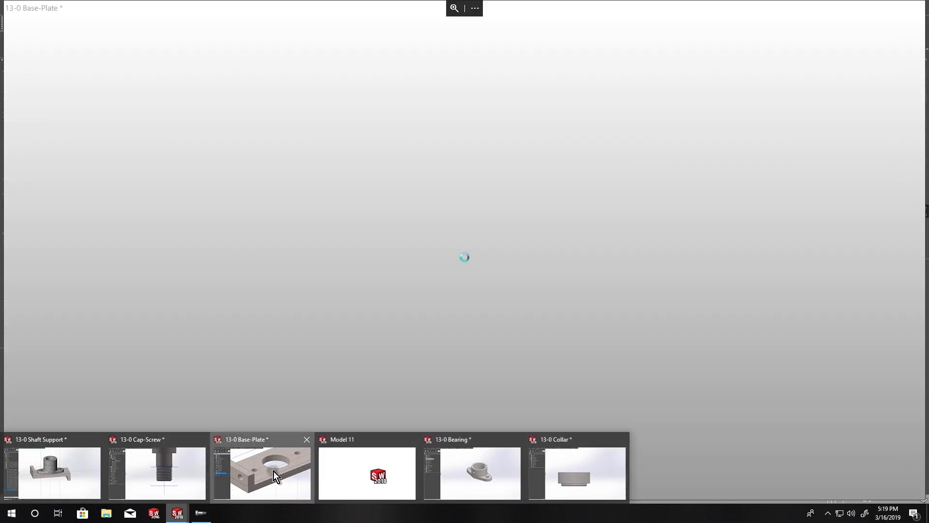
left_click(272, 472)
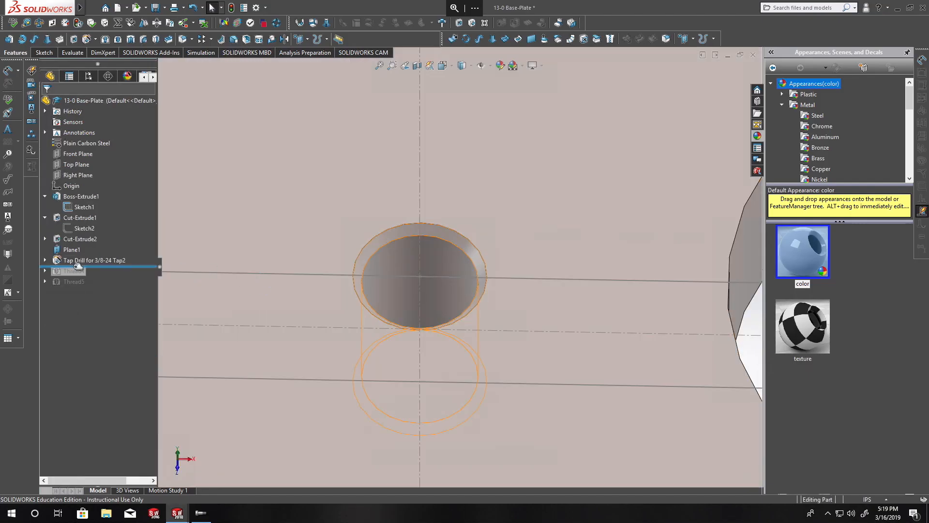
left_click_drag(74, 266, 75, 291)
left_click(74, 271)
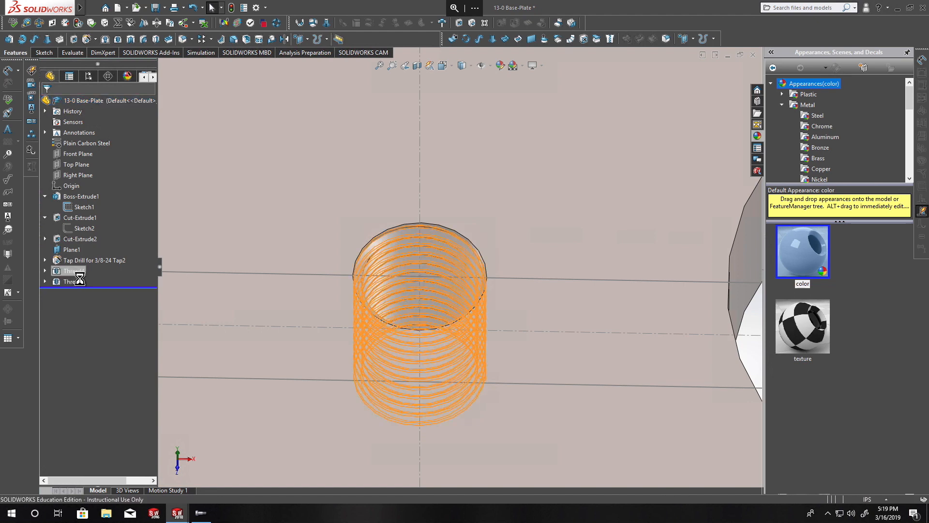
Open the base plate's Thread4 feature for editing and examine the thread path through the tapped hole relative to the whole plate.
right_click(75, 274)
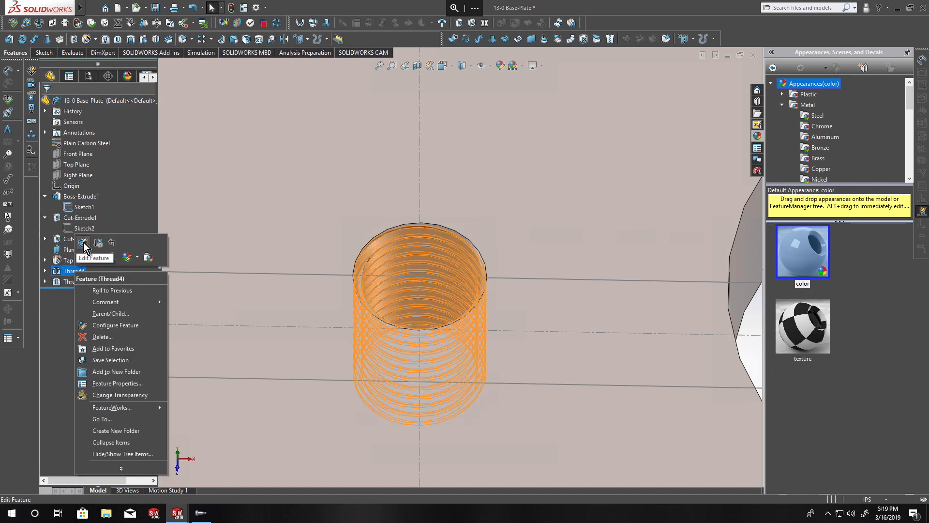
left_click(84, 244)
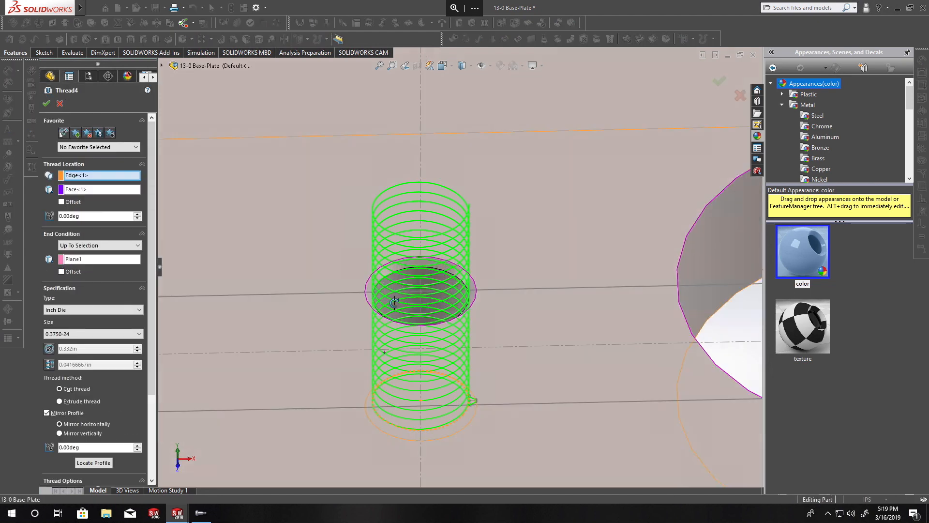
middle_click_drag(394, 302, 382, 278)
scroll(399, 318, "up", 5)
middle_click_drag(420, 340, 427, 306)
scroll(428, 306, "up", 3)
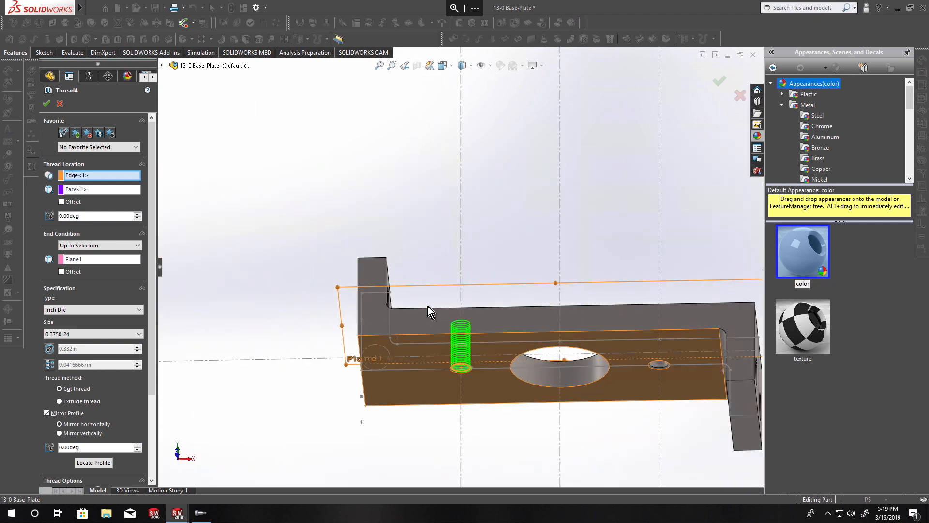
Examine where Thread4 starts at the chamfered hole edge, how far it extends beyond the plate, and its mirror and trim options.
scroll(428, 306, "down", 8)
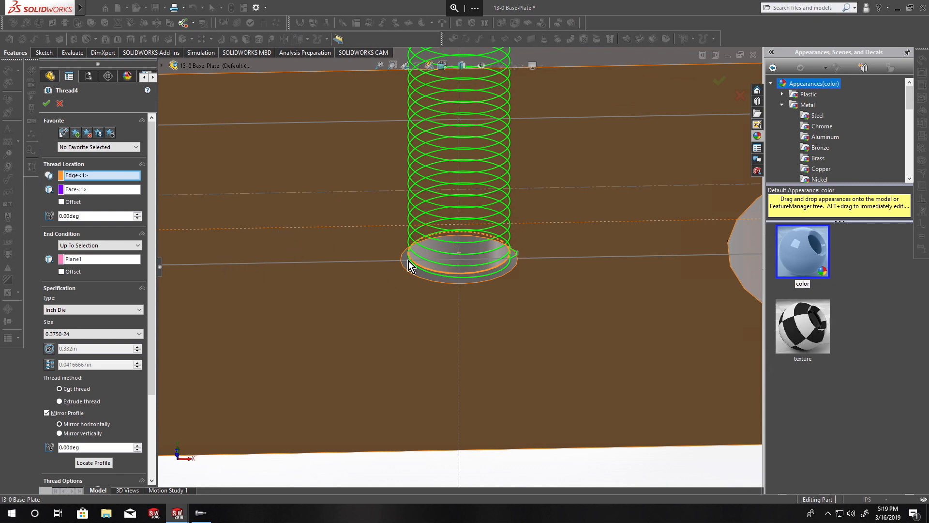
mouse_move(418, 263)
middle_mouse_down()
mouse_move(421, 292)
mouse_move(404, 271)
middle_mouse_up()
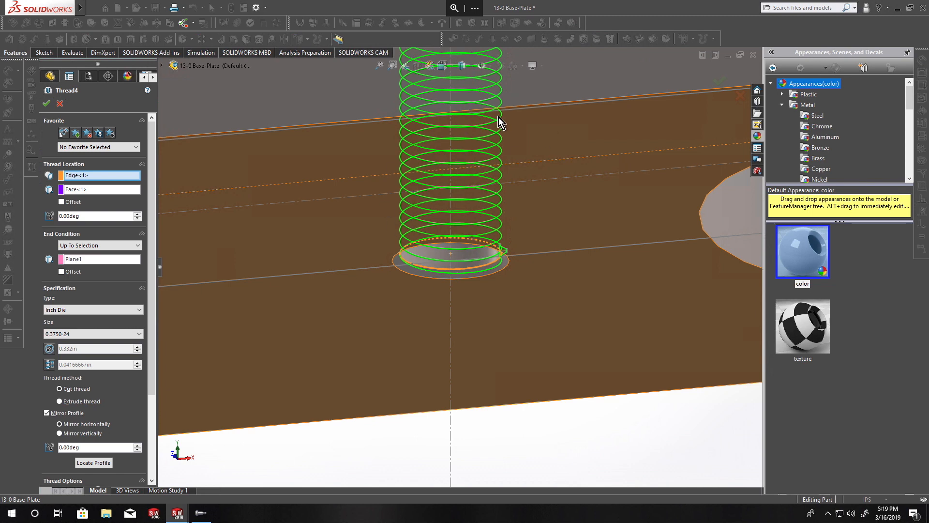
middle_click_drag(415, 188, 356, 198)
scroll(333, 199, "up", 4)
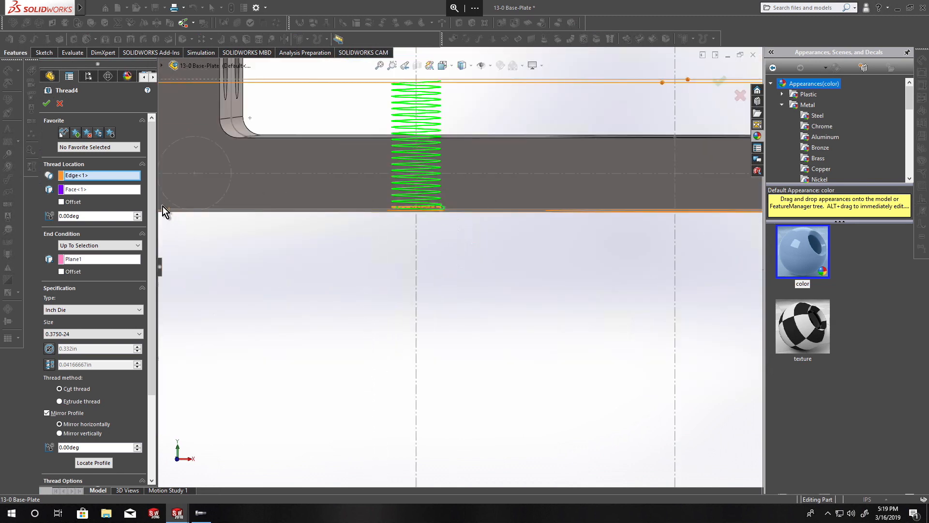
left_click_drag(152, 187, 142, 266)
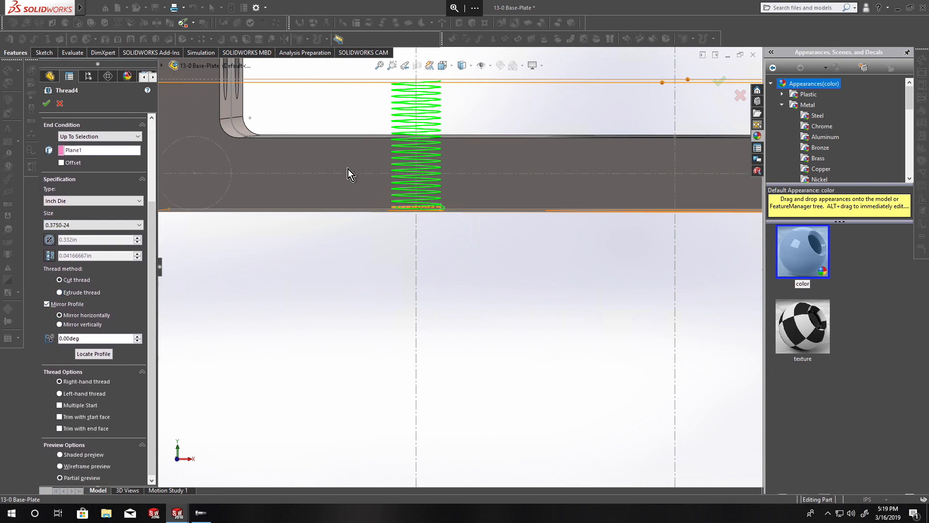
middle_click_drag(293, 210, 311, 229)
scroll(311, 229, "up", 5)
scroll(428, 200, "down", 5)
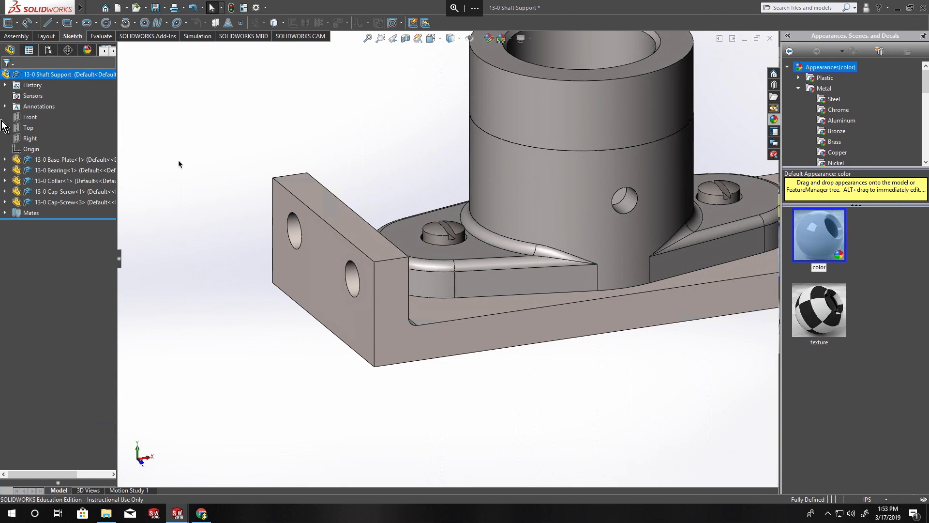
In the 13-0 Shaft Support assembly, expand the first cap screw to review its features, and clear the selection.
left_click(16, 191)
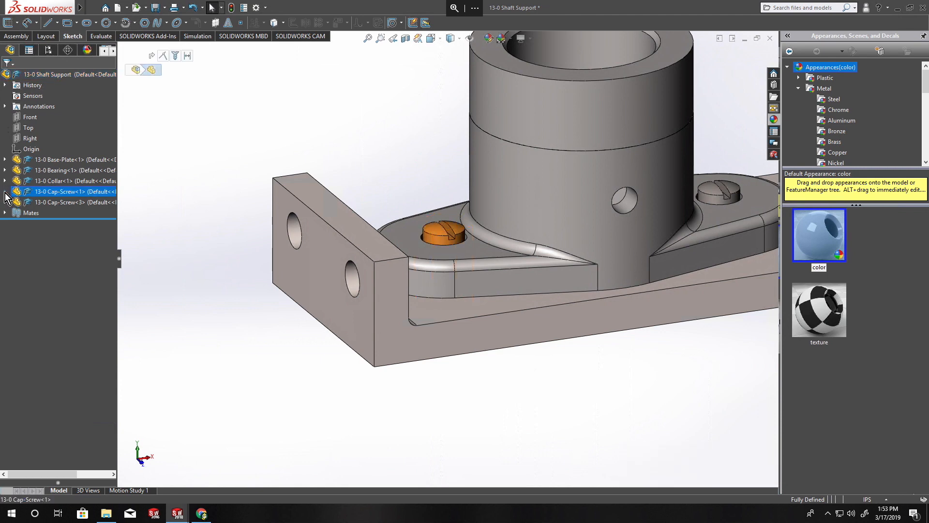
left_click(5, 192)
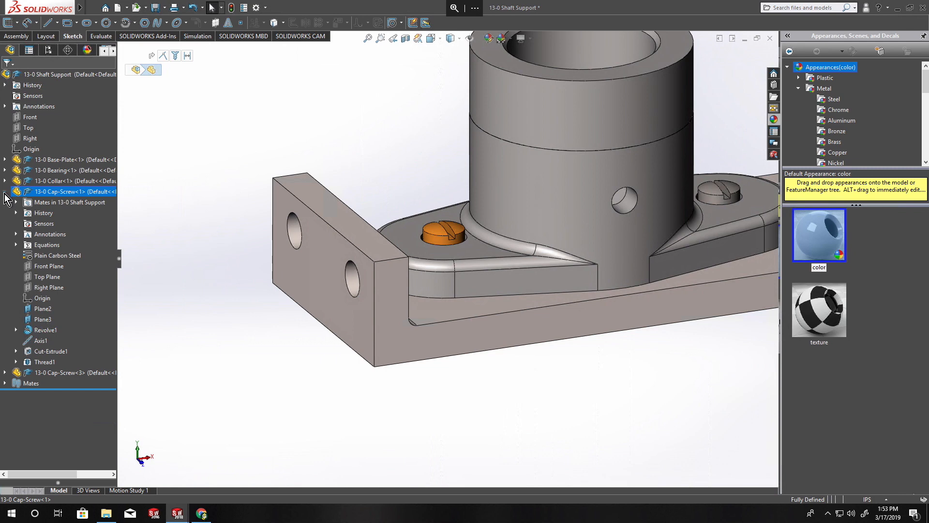
left_click(257, 138)
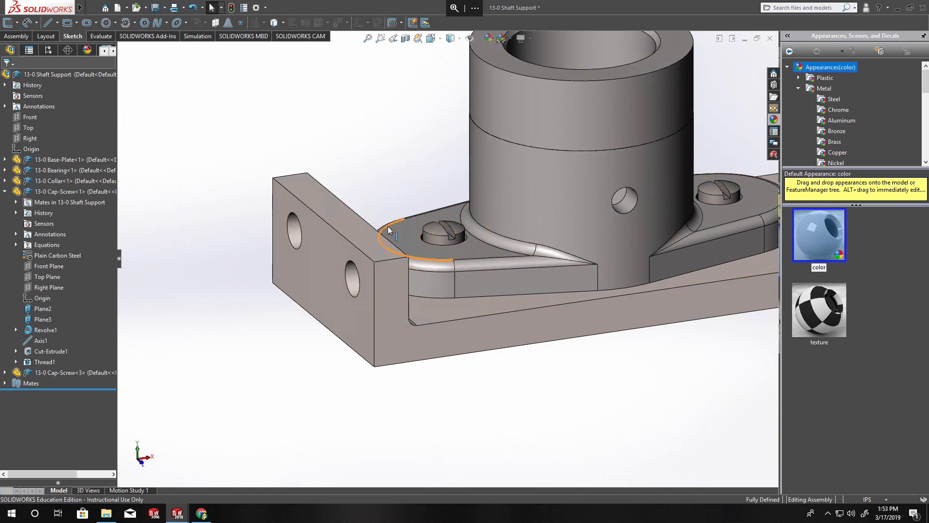
Create a section view of the shaft support assembly through its Front plane.
mouse_move(313, 237)
middle_mouse_down()
mouse_move(369, 233)
mouse_move(295, 238)
middle_mouse_up()
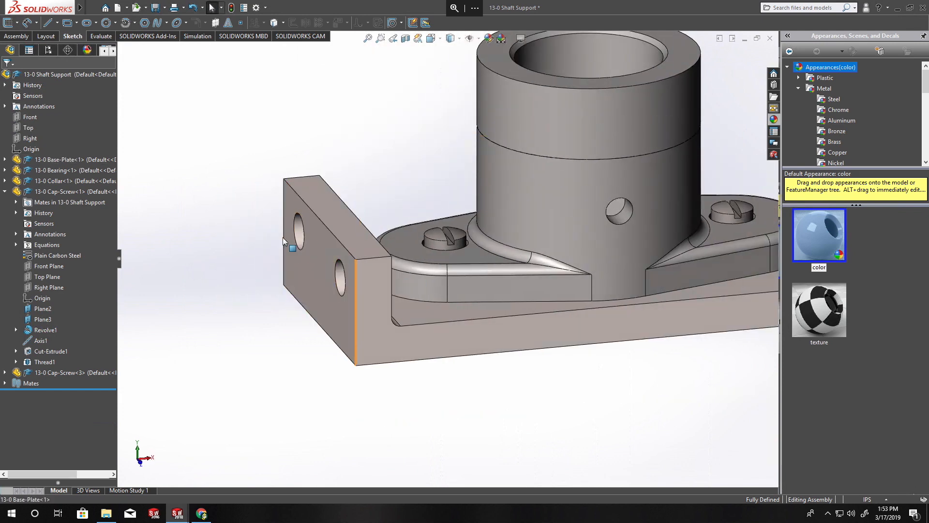
right_click(28, 118)
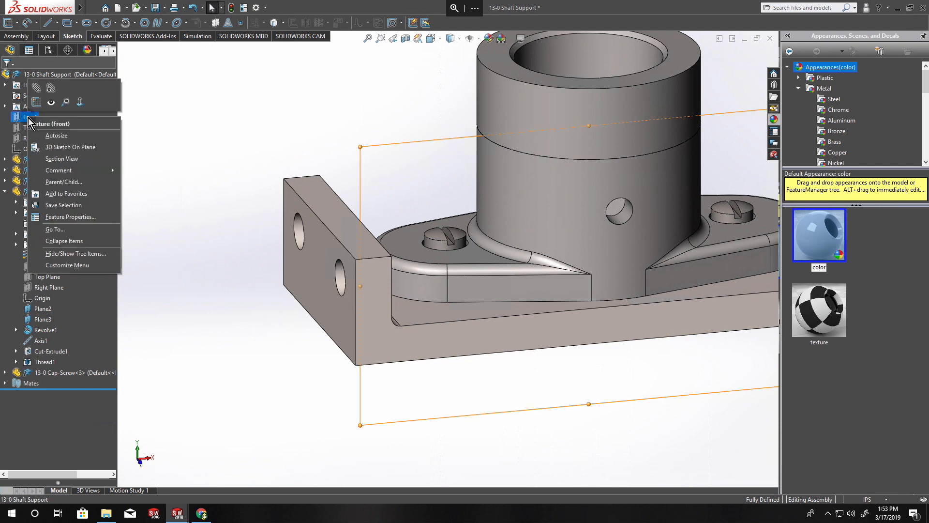
left_click(64, 161)
left_click(6, 77)
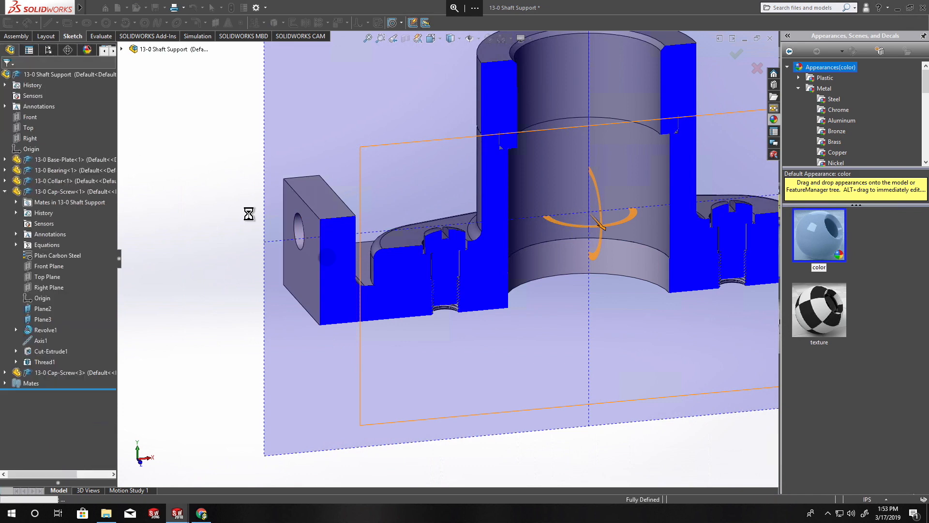
Inspect the sectioned cap screw's thread engagement with the tapped base plate hole, up close and from several angles.
scroll(446, 291, "down", 5)
scroll(379, 303, "up", 6)
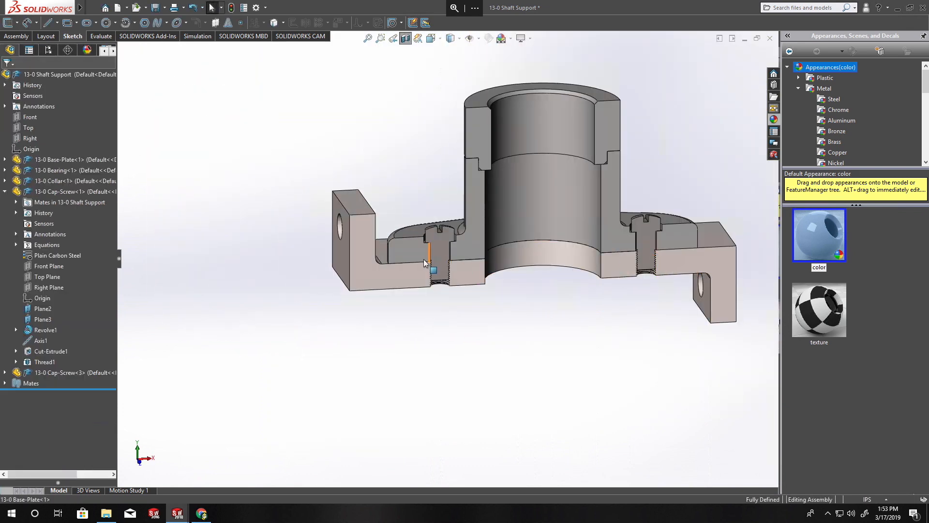
scroll(438, 258, "down", 8)
middle_click_drag(429, 244, 409, 211)
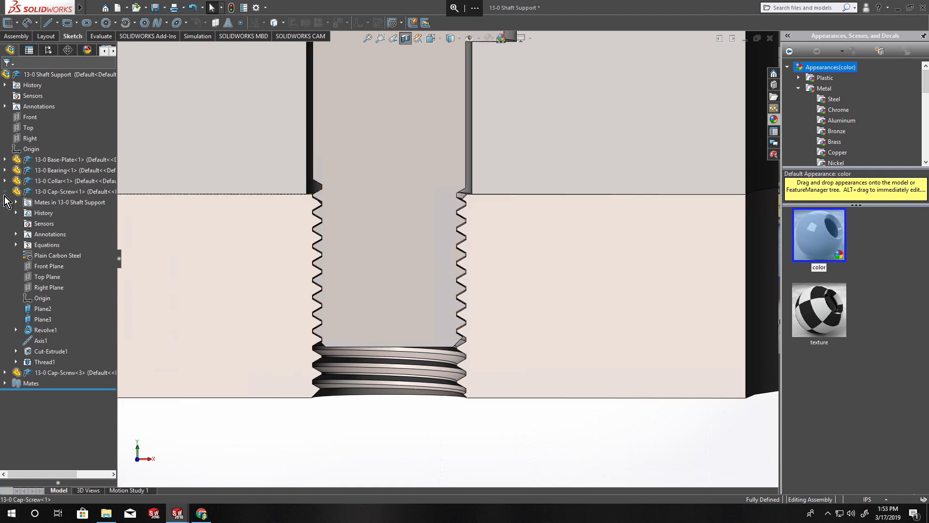
scroll(333, 245, "up", 5)
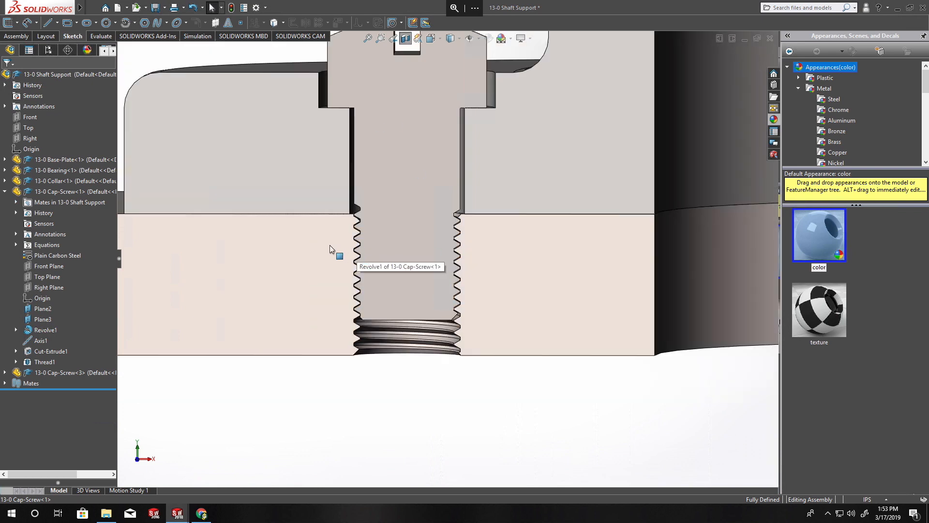
middle_click_drag(341, 244, 416, 194)
scroll(476, 279, "down", 4)
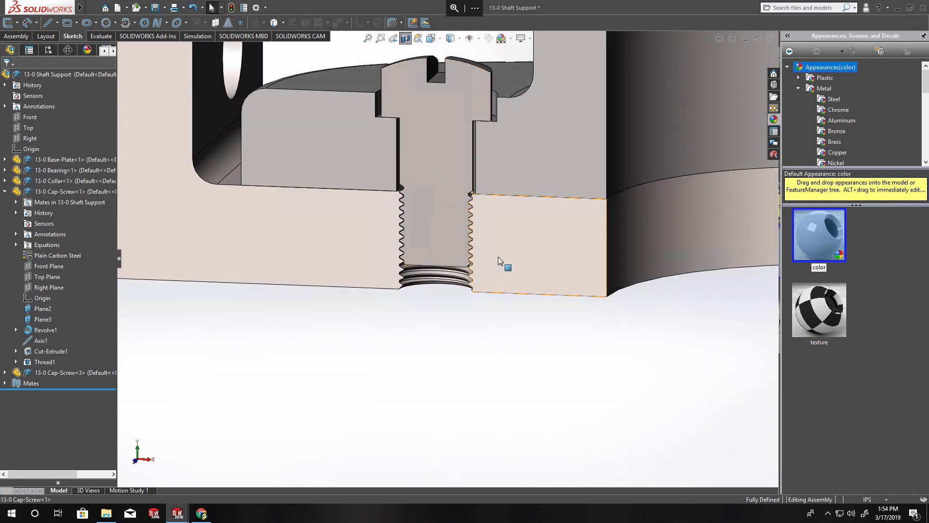
Collapse the first cap screw's feature list, open Mate for that screw, and clear the mate selections.
left_click(4, 192)
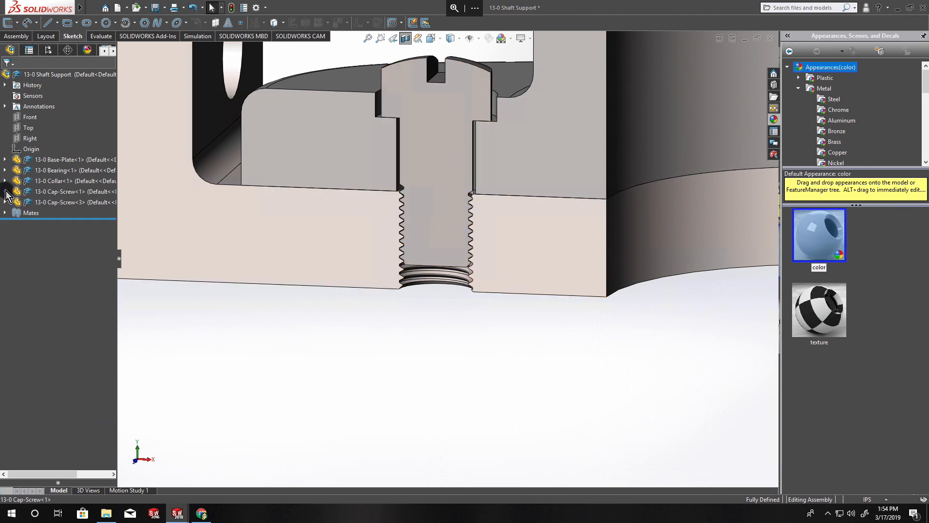
left_click(70, 192)
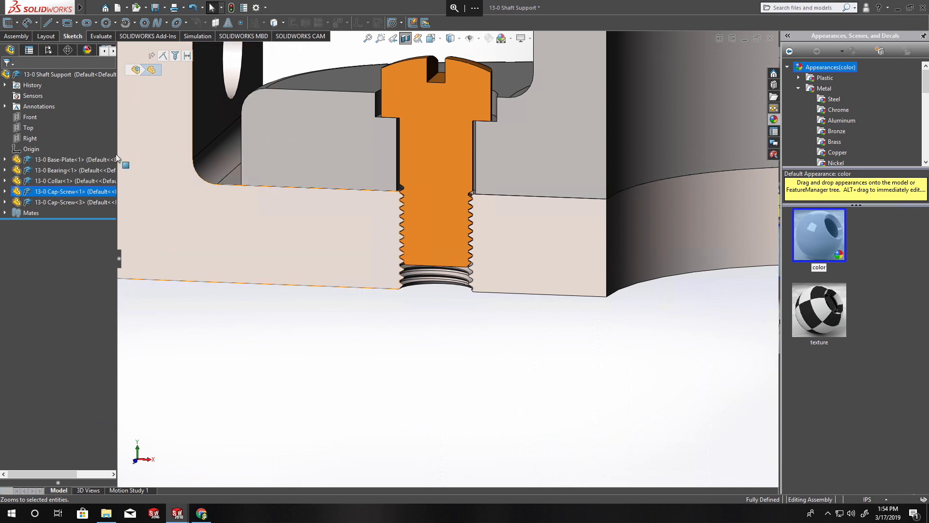
right_click(94, 195)
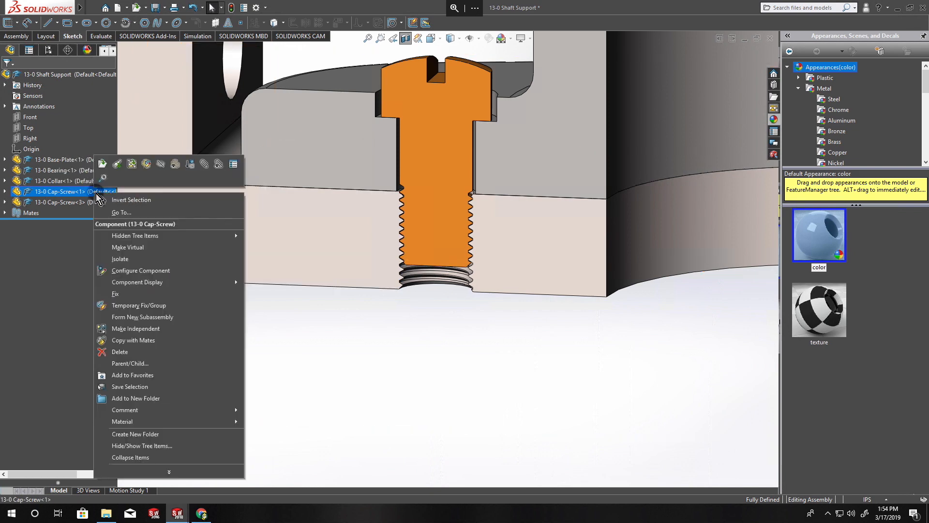
left_click(210, 166)
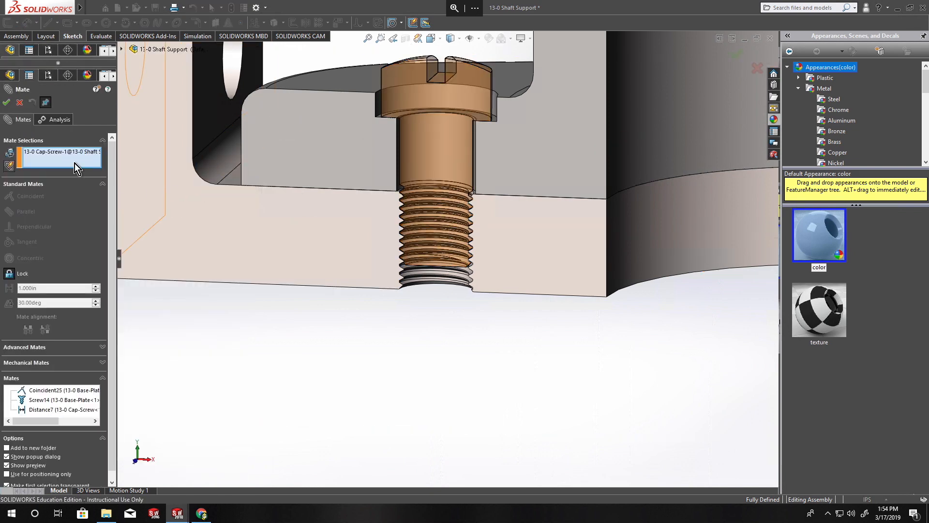
right_click(37, 158)
left_click(74, 171)
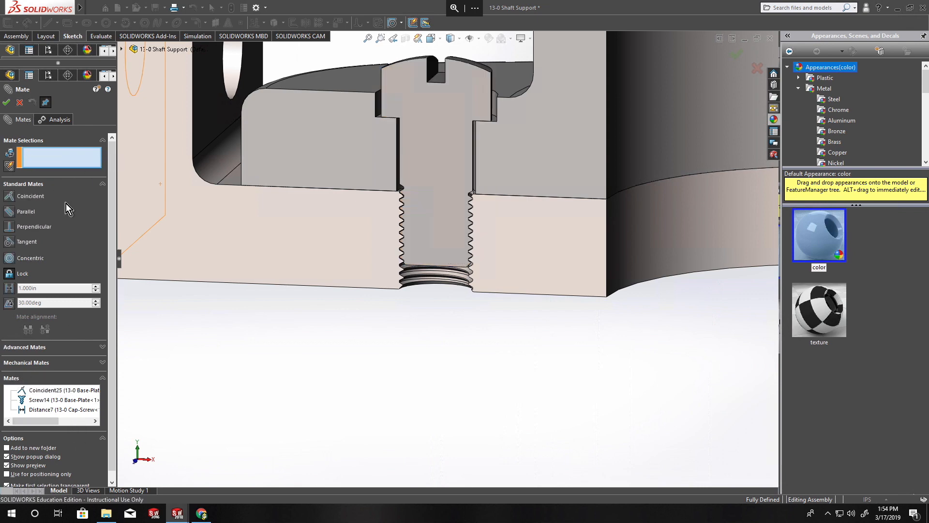
Review the available advanced and mechanical mate types, including the Screw mate.
left_click(44, 184)
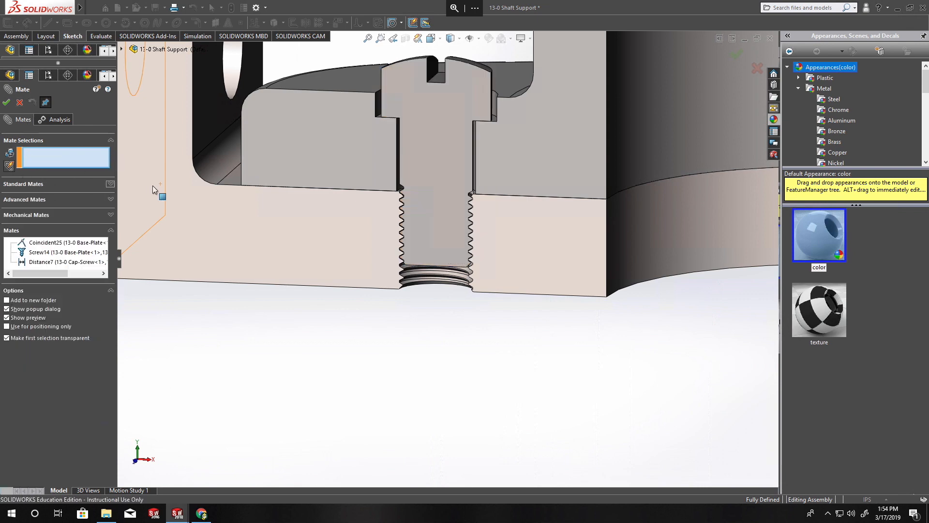
left_click(27, 199)
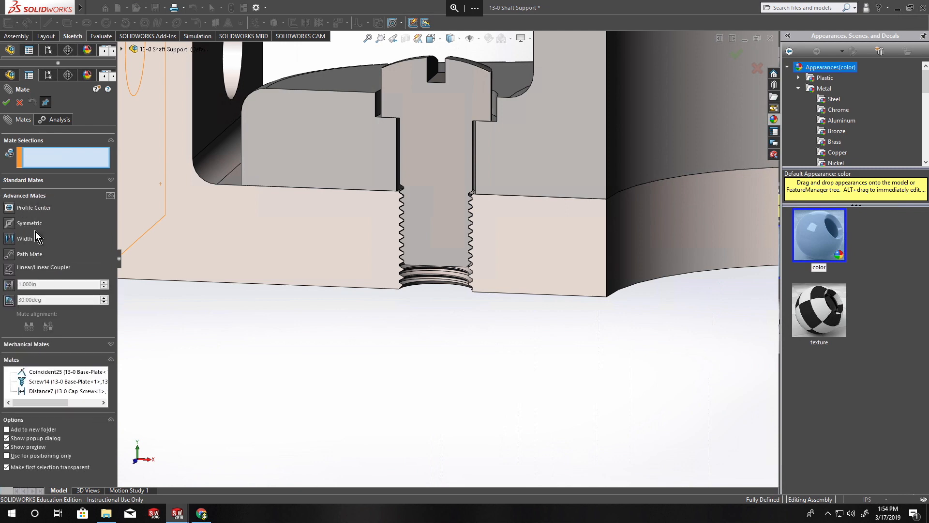
left_click(43, 196)
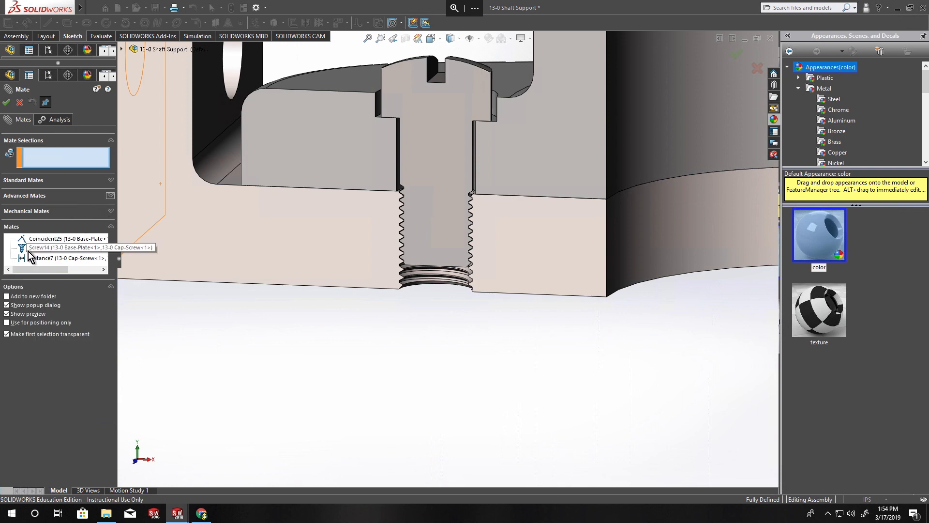
left_click(13, 212)
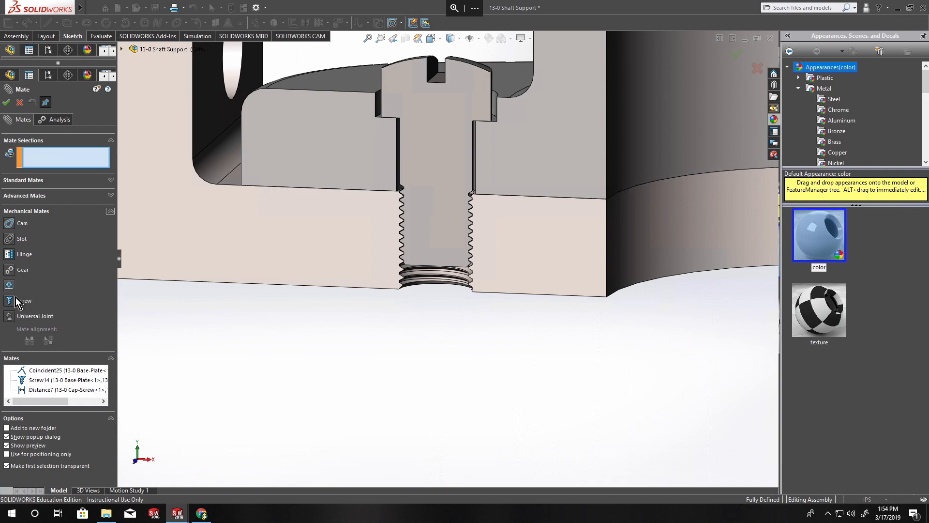
Open the Screw14 mate and inspect its two mated thread faces up close.
left_click(38, 380)
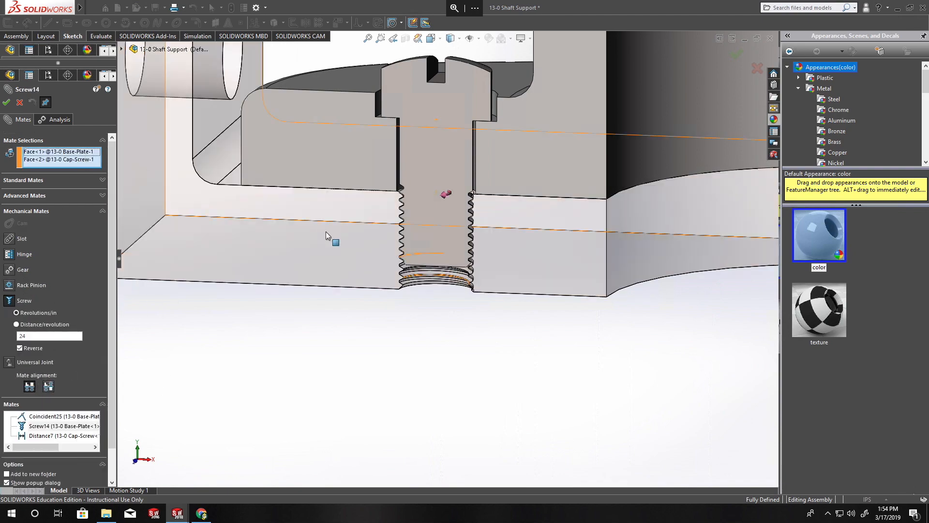
middle_click_drag(332, 238, 372, 240)
scroll(404, 271, "down", 10)
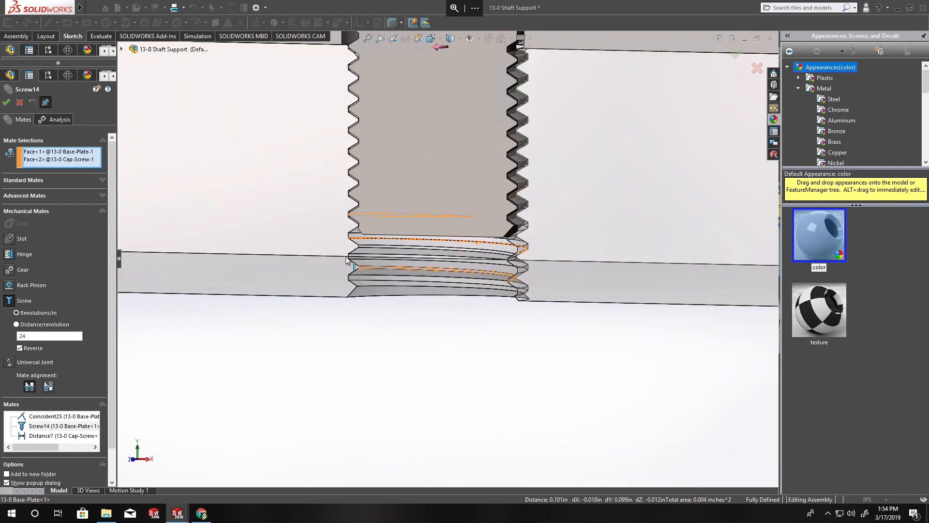
left_click(405, 271)
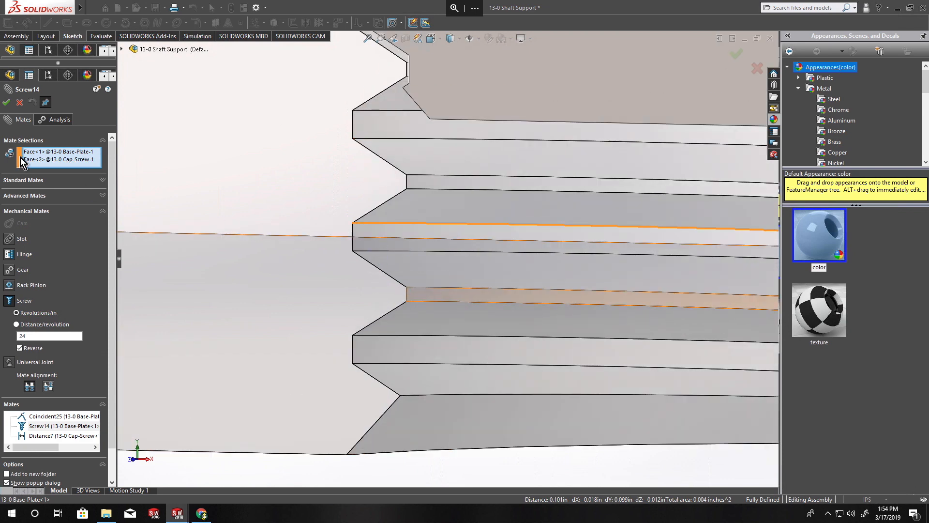
Clear the Screw14 mate's selections, reselect one base plate thread face and one cap screw thread face, and discard the edit.
right_click(52, 159)
left_click(61, 162)
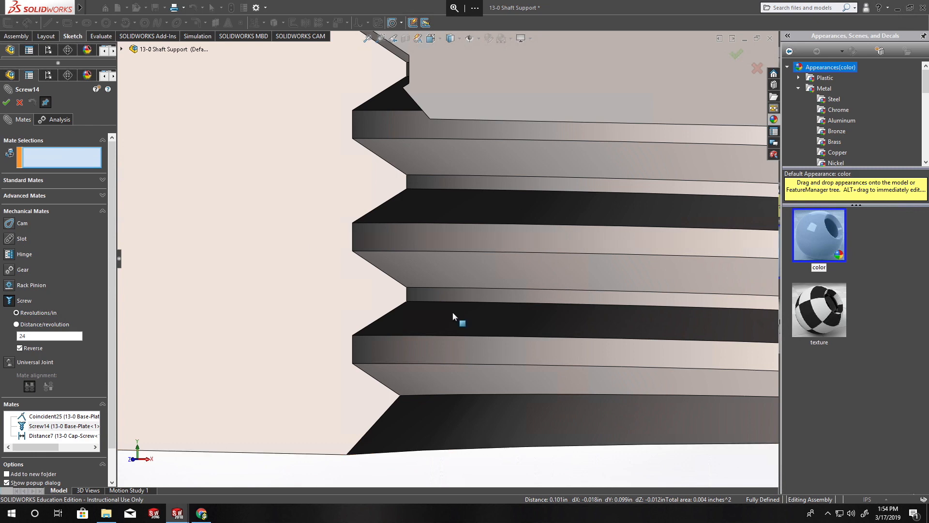
left_click(432, 293)
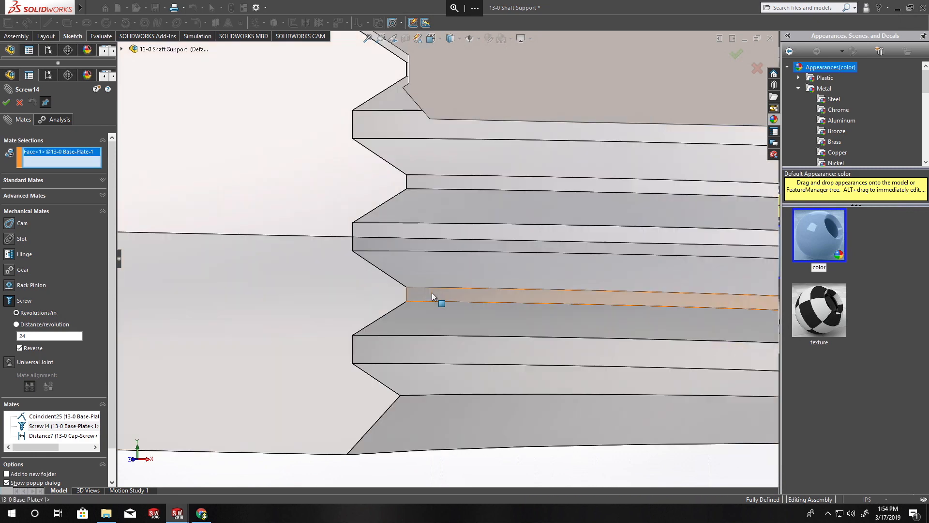
scroll(432, 292, "up", 3)
middle_click_drag(297, 303, 483, 153)
scroll(334, 181, "up", 5)
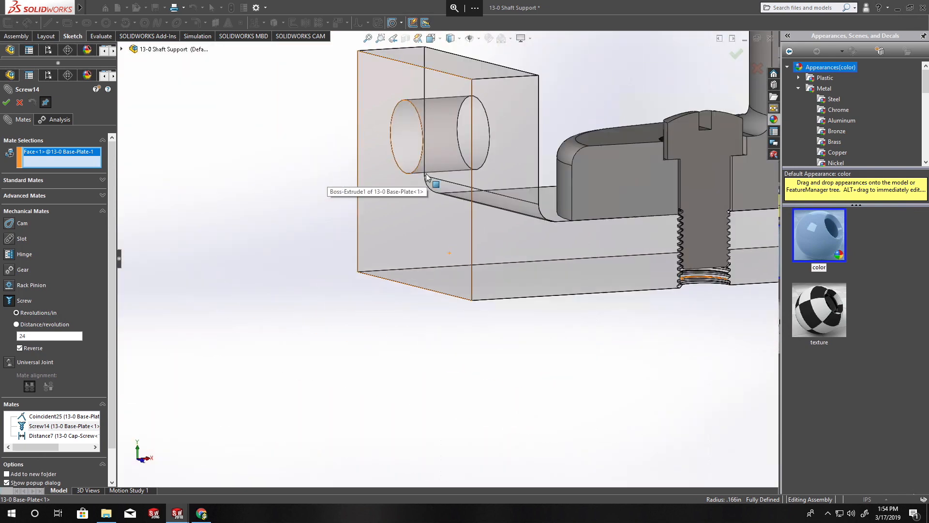
scroll(692, 301, "down", 10)
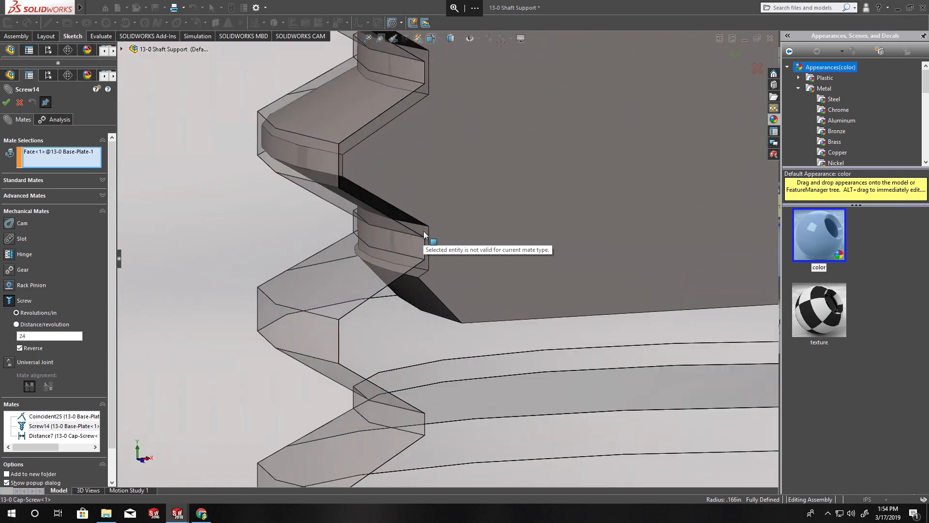
left_click(333, 162)
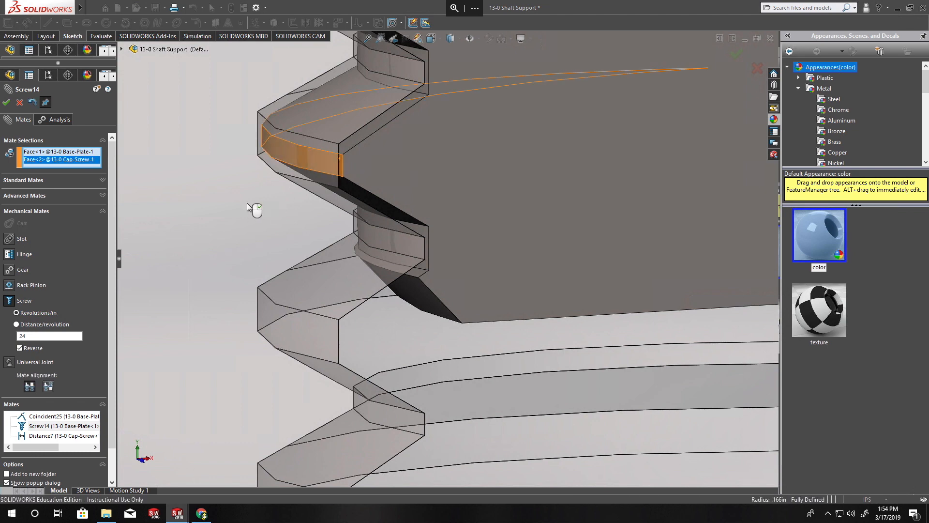
scroll(431, 246, "down", 5)
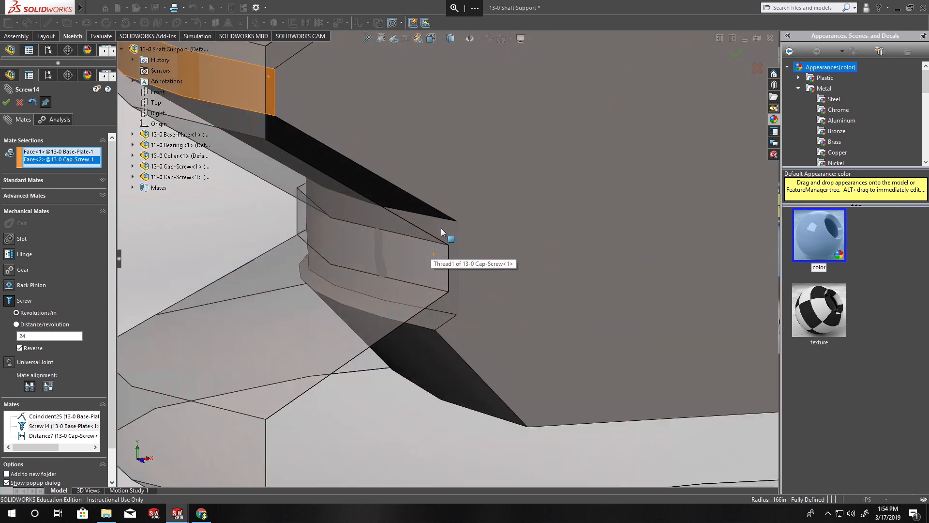
scroll(370, 243, "up", 5)
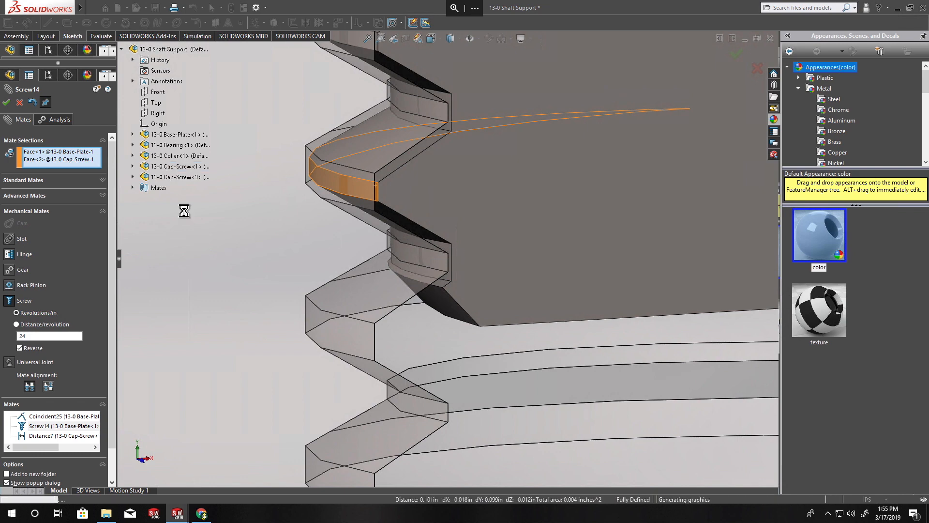
left_click(20, 103)
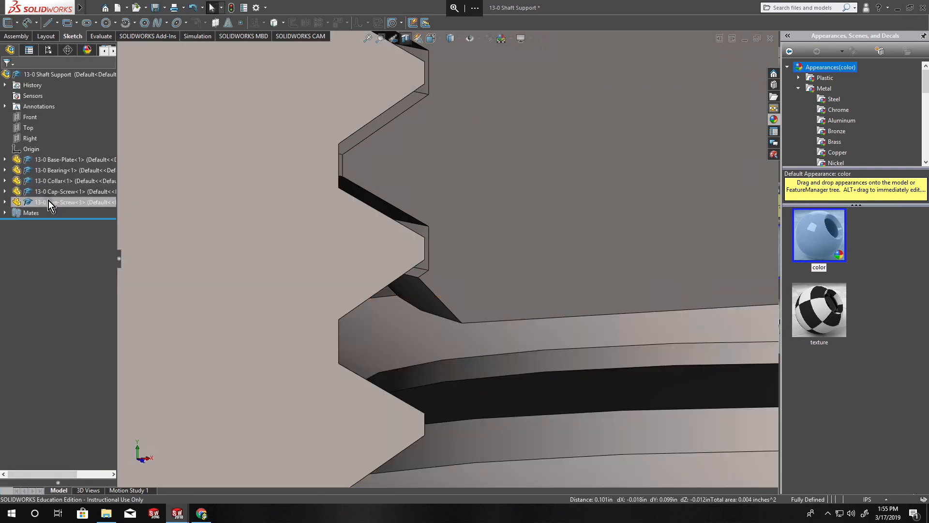
Bring up the mates of 13-0 Cap-Screw<3>, clear the component selection, and open the Screw13 mate for editing.
left_click(49, 200)
right_click(48, 200)
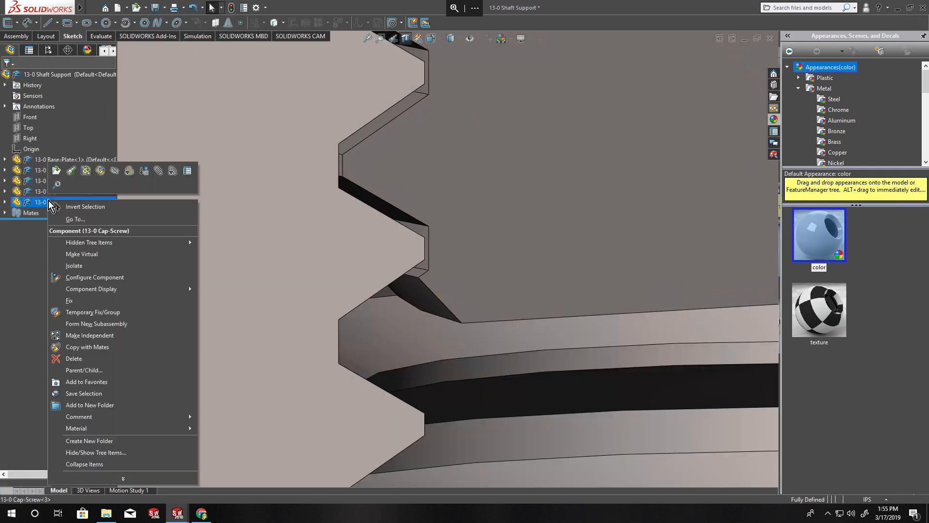
left_click(155, 175)
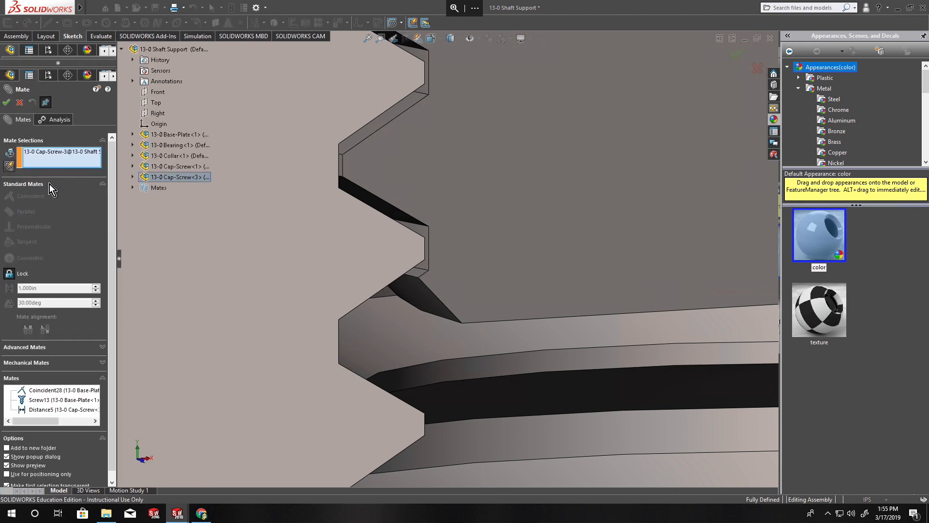
right_click(75, 158)
left_click(77, 166)
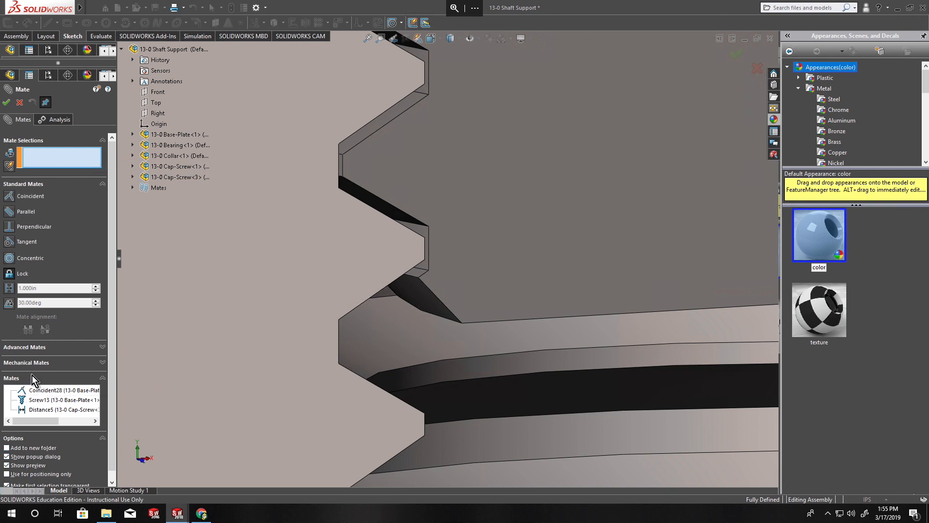
left_click(39, 363)
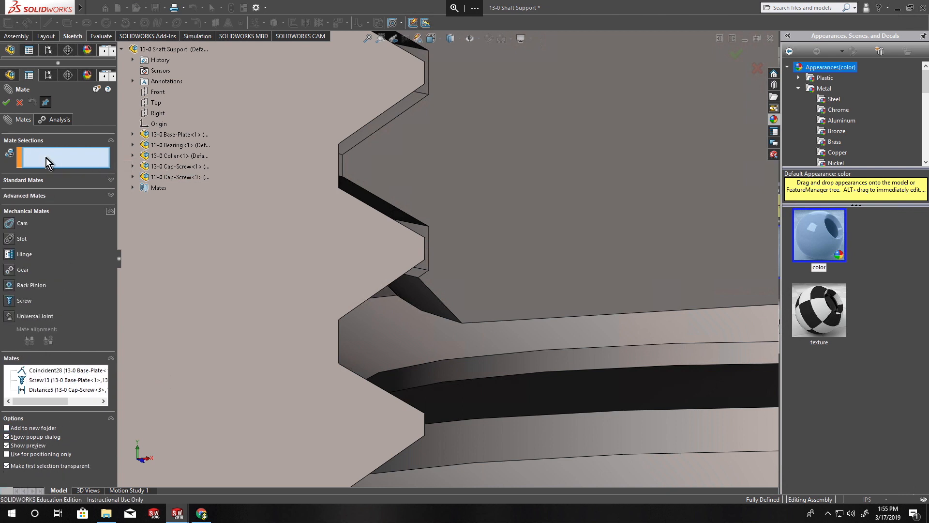
left_click(43, 380)
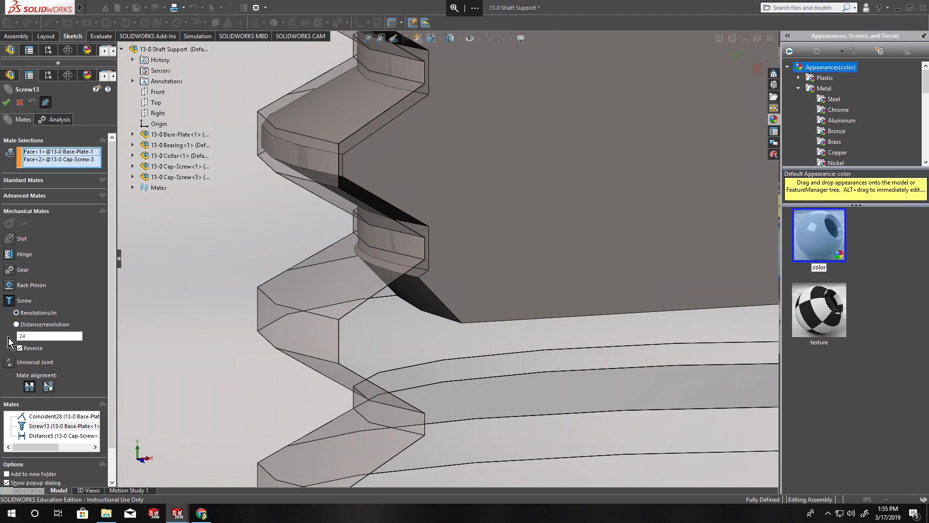
Switch the Screw13 mate to distance/revolution and back to 24 revolutions/in, accept it, and close Mate.
left_click(26, 328)
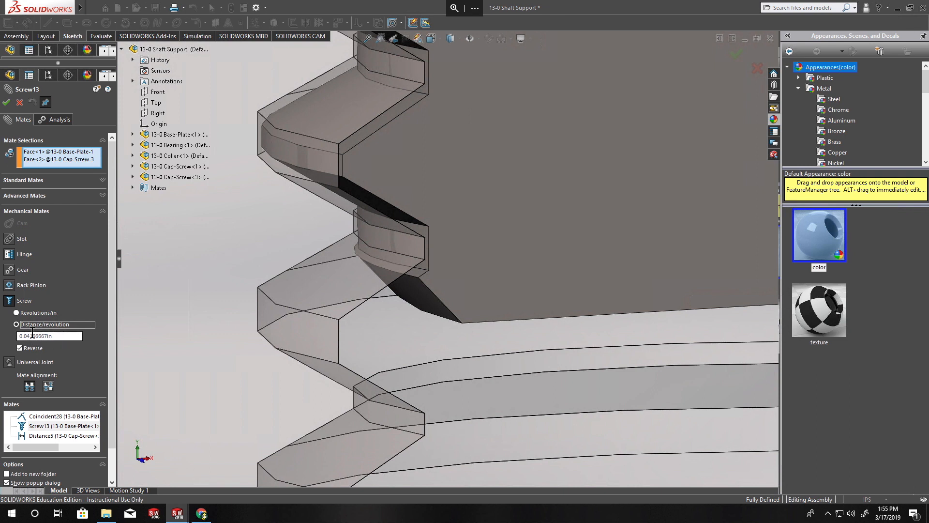
left_click(17, 313)
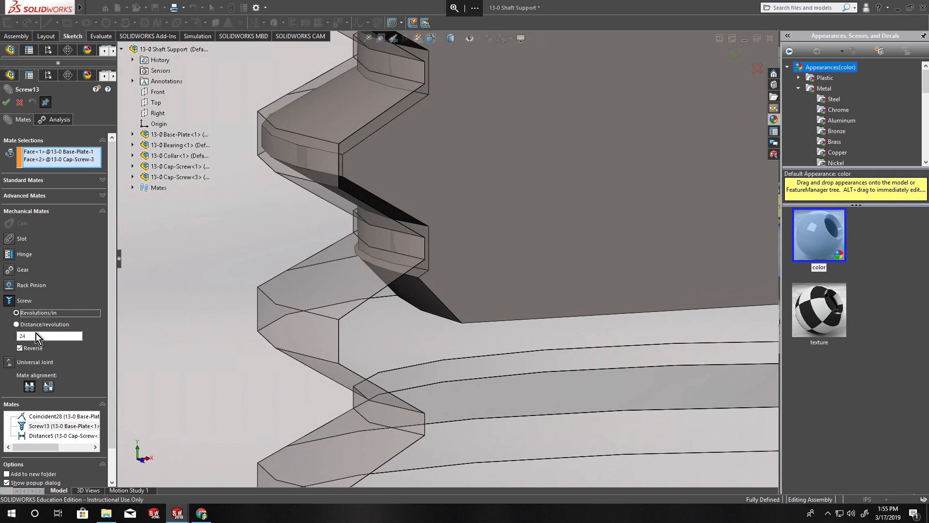
left_click(7, 103)
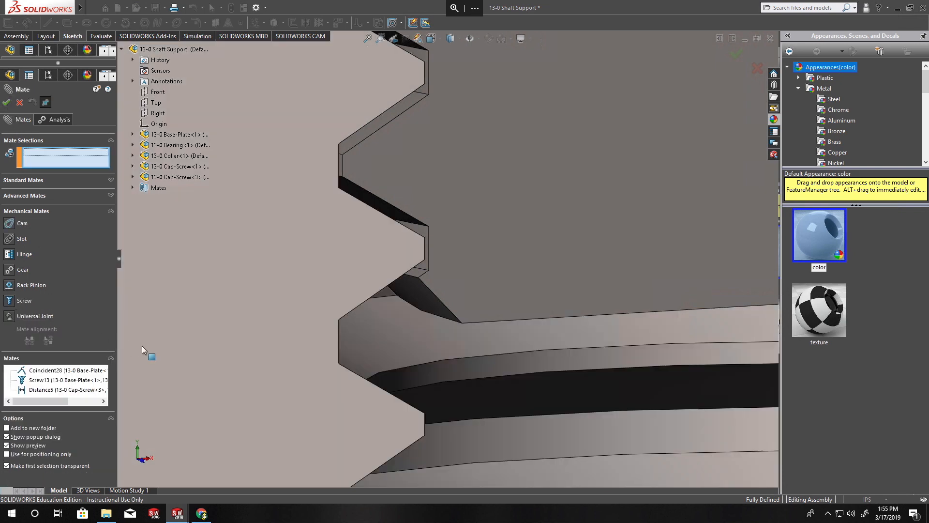
left_click(21, 101)
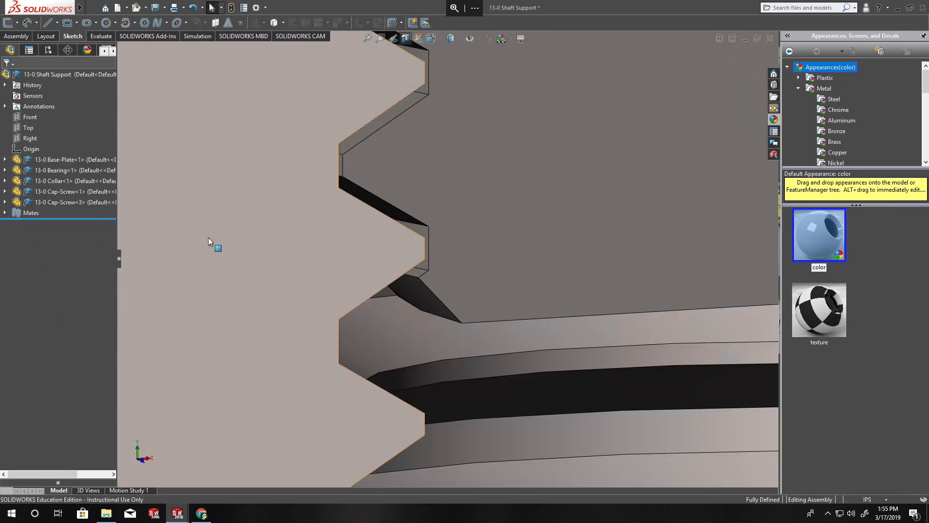
Expand the assembly's Mates list and undo the last change to the Screw13 mate.
scroll(193, 261, "up", 4)
scroll(445, 284, "up", 3)
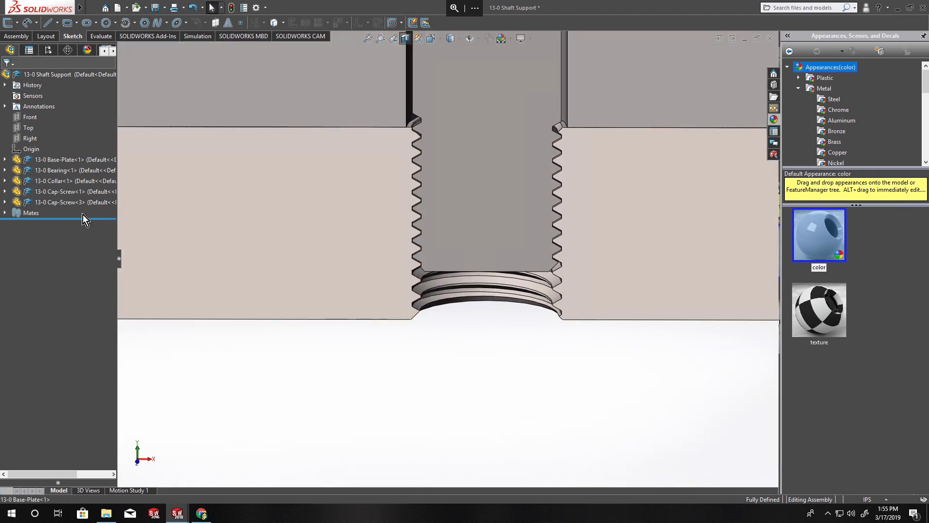
left_click(6, 212)
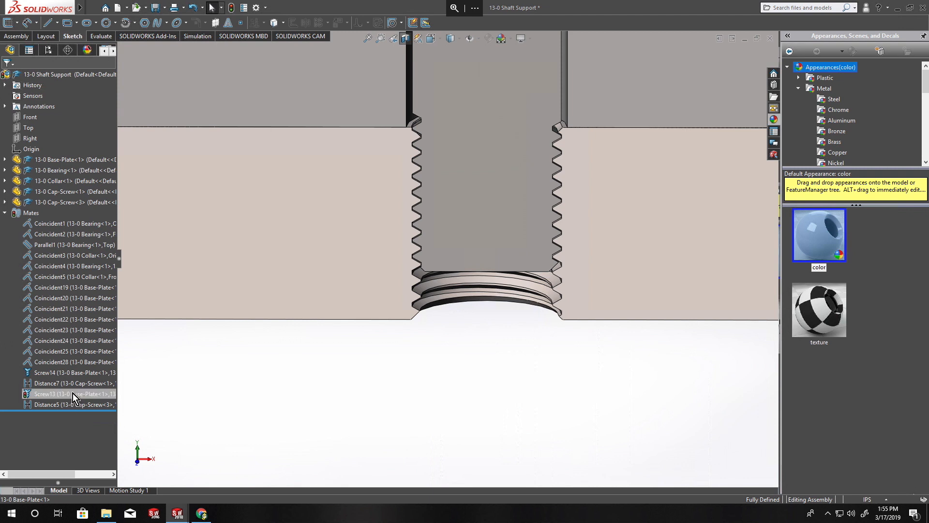
left_click(193, 7)
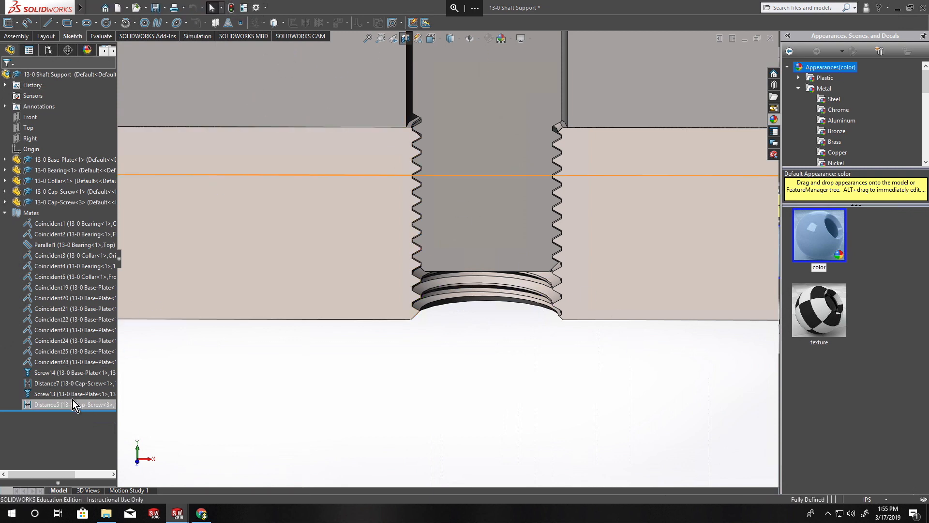
Suppress the Distance7 mate on the cap screw 13-0 Cap-Screw<1>.
left_click(51, 385)
scroll(285, 387, "up", 3)
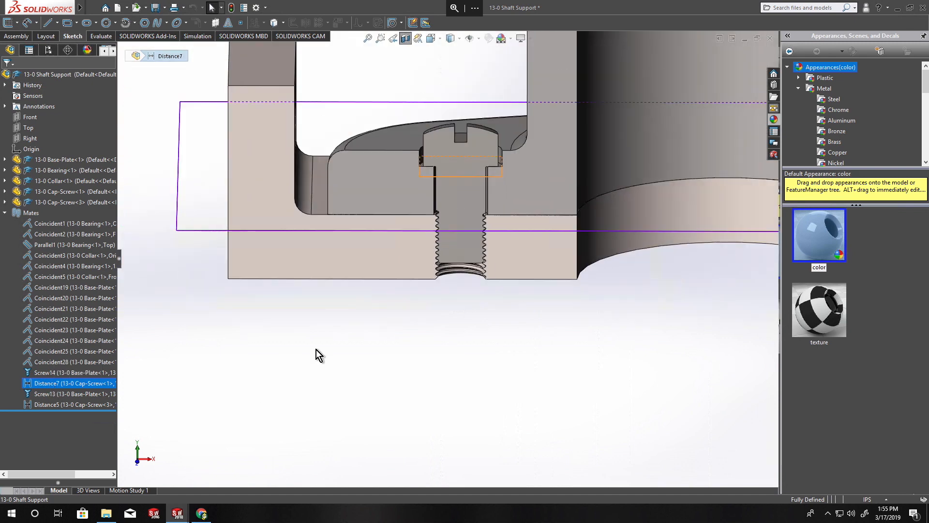
scroll(422, 198, "up", 2)
middle_click_drag(422, 199, 471, 205)
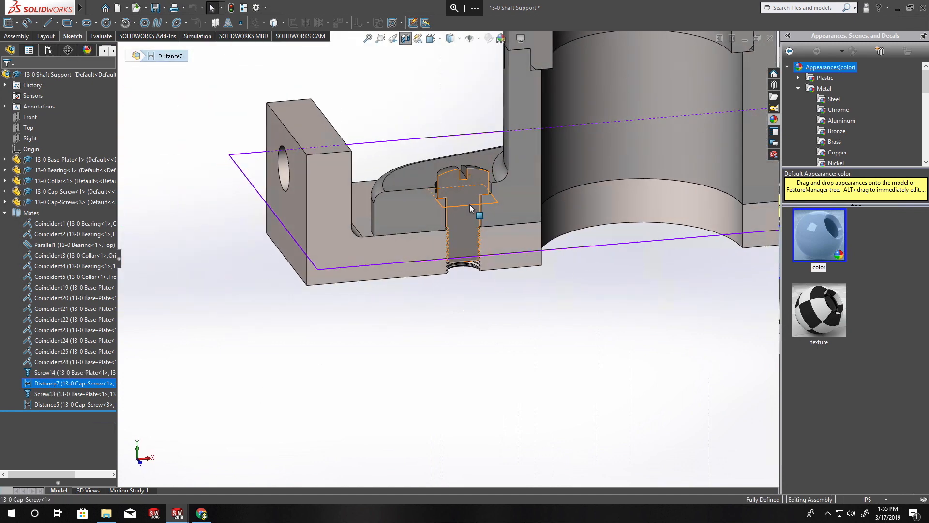
right_click(46, 383)
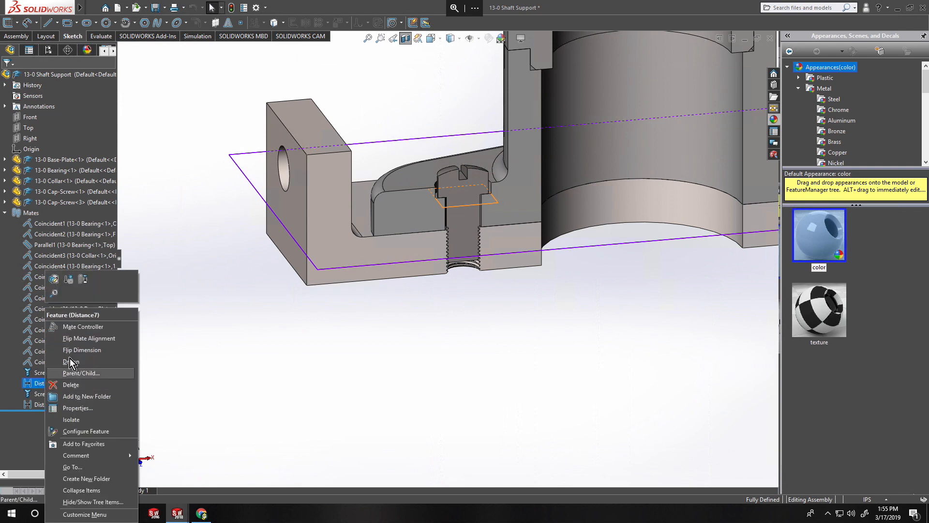
left_click(72, 282)
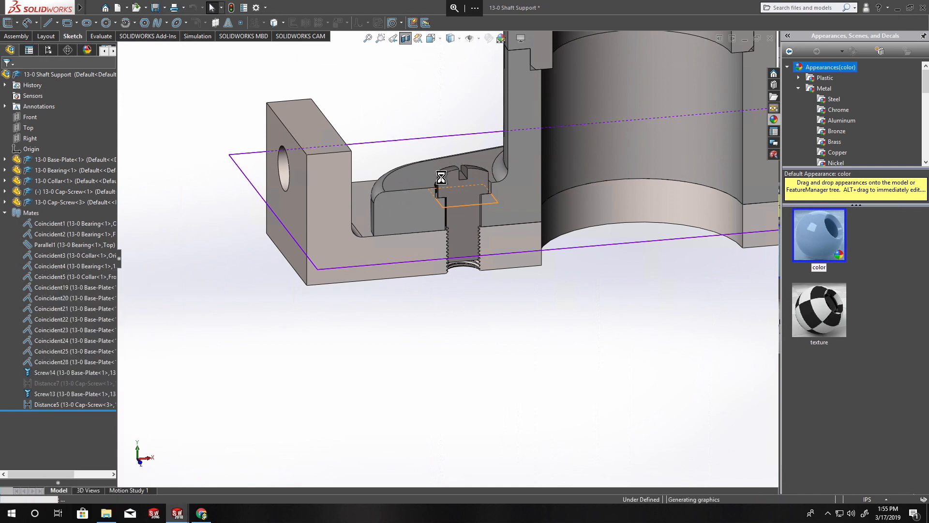
Rotate the freed cap screw 13-0 Cap-Screw<1> by its head to demonstrate its screw motion in the base plate's threaded hole.
scroll(463, 175, "down", 3)
scroll(459, 178, "down", 2)
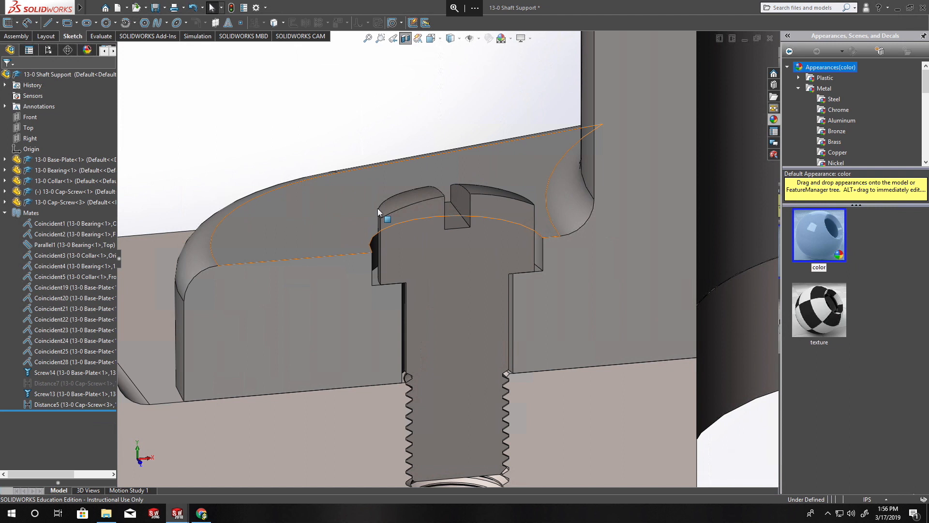
scroll(373, 188, "up", 1)
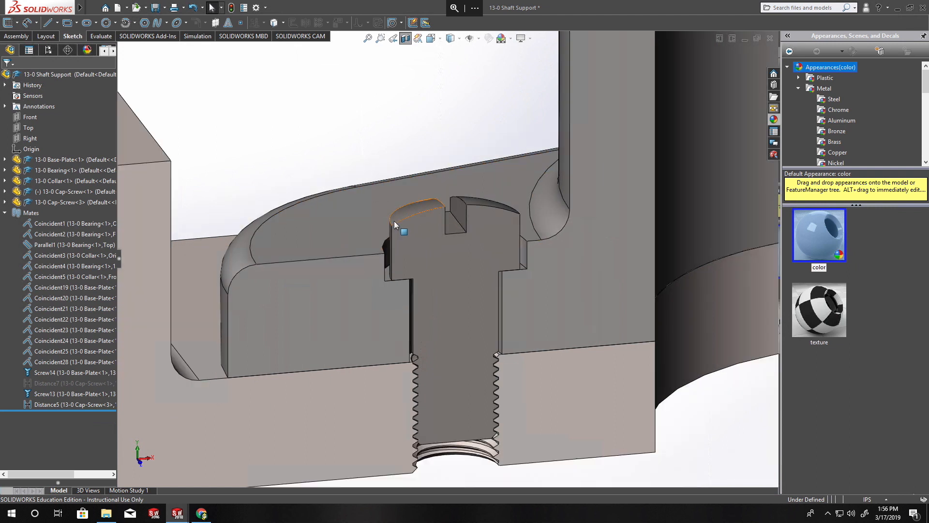
left_click_drag(396, 217, 460, 356)
mouse_move(461, 356)
middle_mouse_down()
mouse_move(425, 286)
mouse_move(438, 289)
middle_mouse_up()
left_click_drag(451, 216, 440, 237)
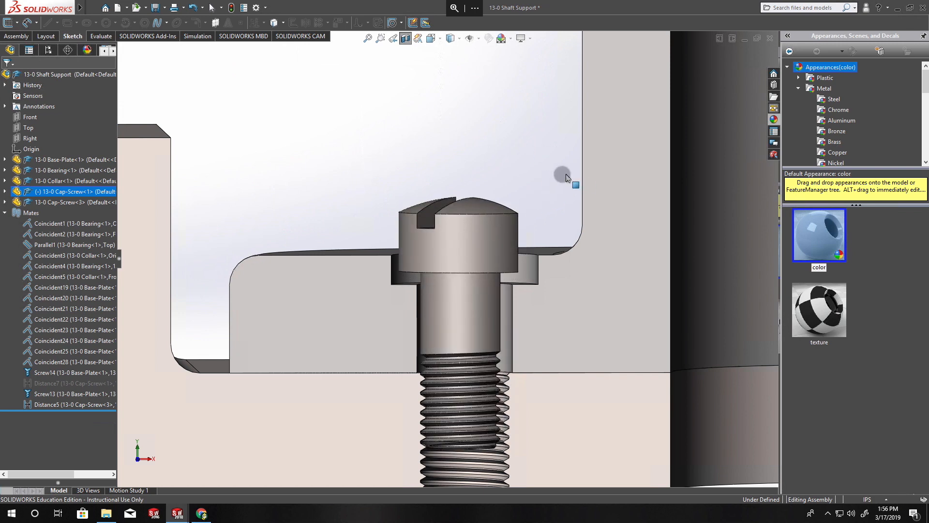
mouse_move(567, 178)
left_mouse_down()
mouse_move(591, 271)
mouse_move(457, 205)
mouse_move(535, 208)
mouse_move(463, 230)
mouse_move(454, 214)
left_mouse_up()
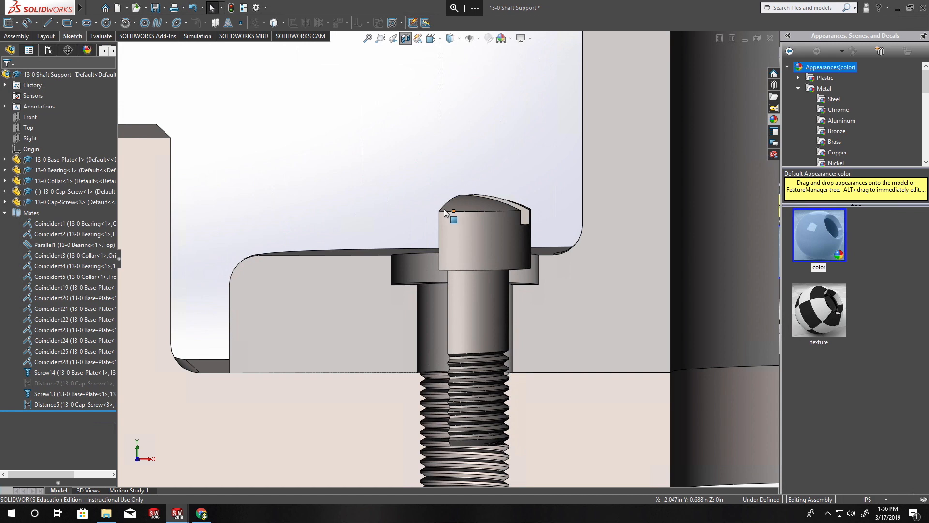
mouse_move(466, 197)
middle_mouse_down()
mouse_move(464, 218)
mouse_move(473, 209)
middle_mouse_up()
left_click_drag(478, 218, 416, 167)
middle_click_drag(414, 309, 353, 310)
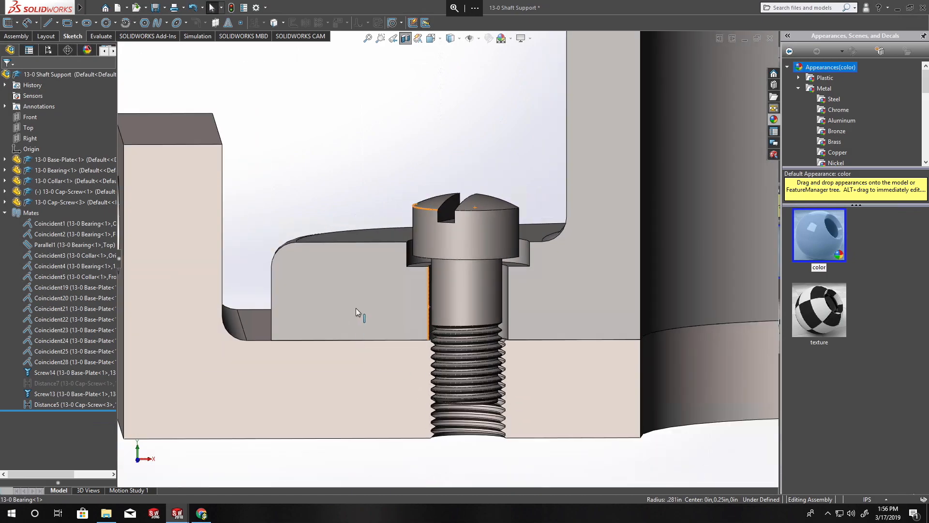